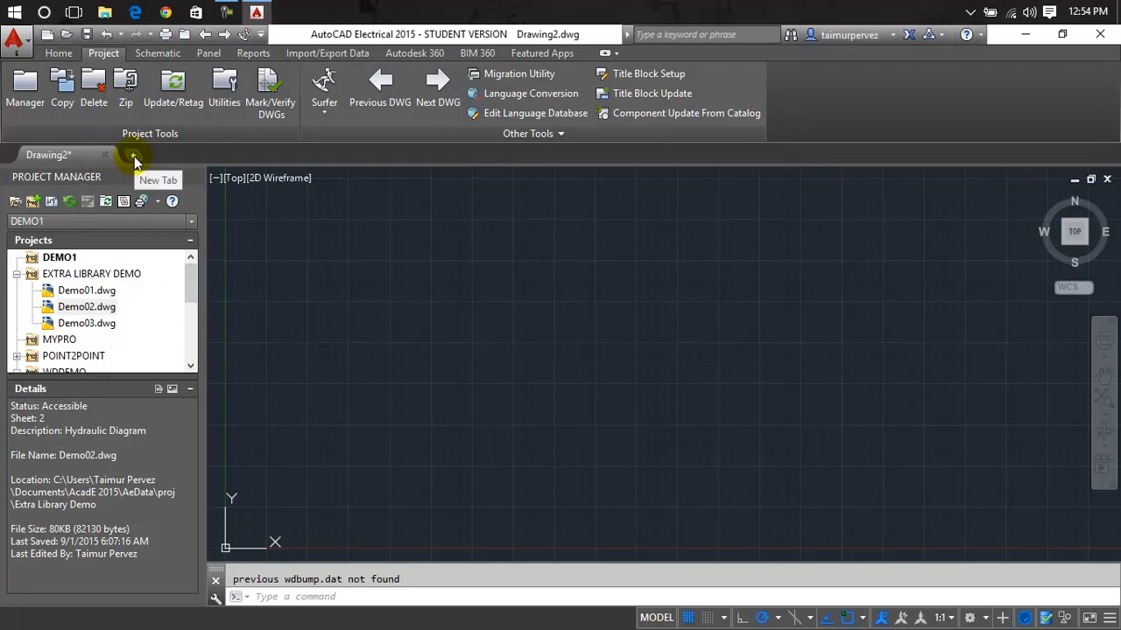
- Close Drawing2 without saving its changes
click(105, 154)
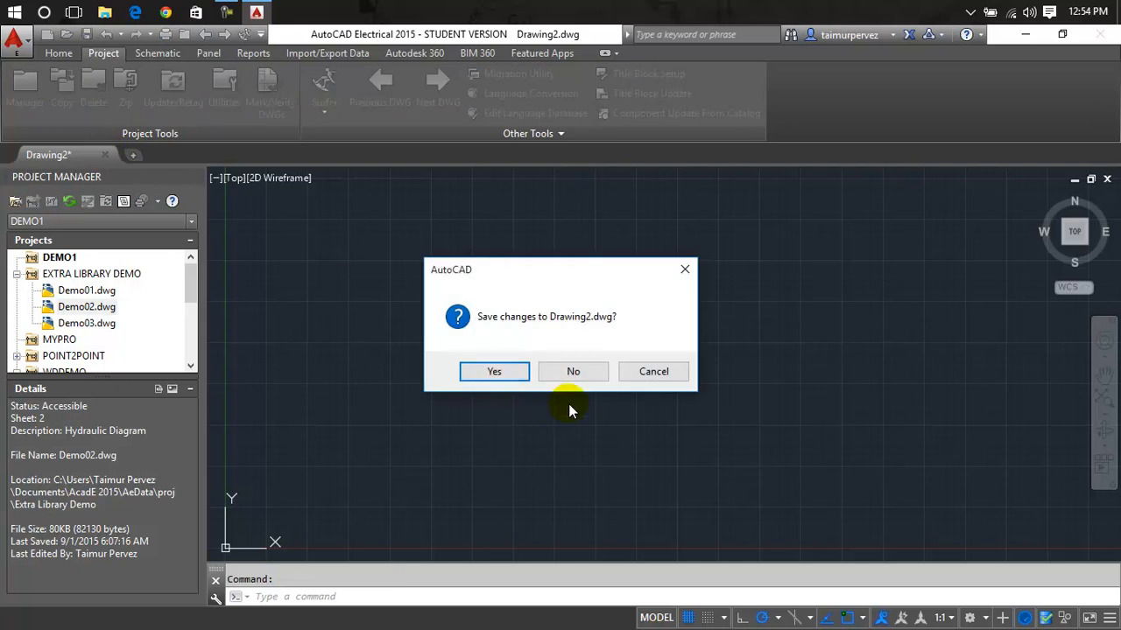
click(570, 375)
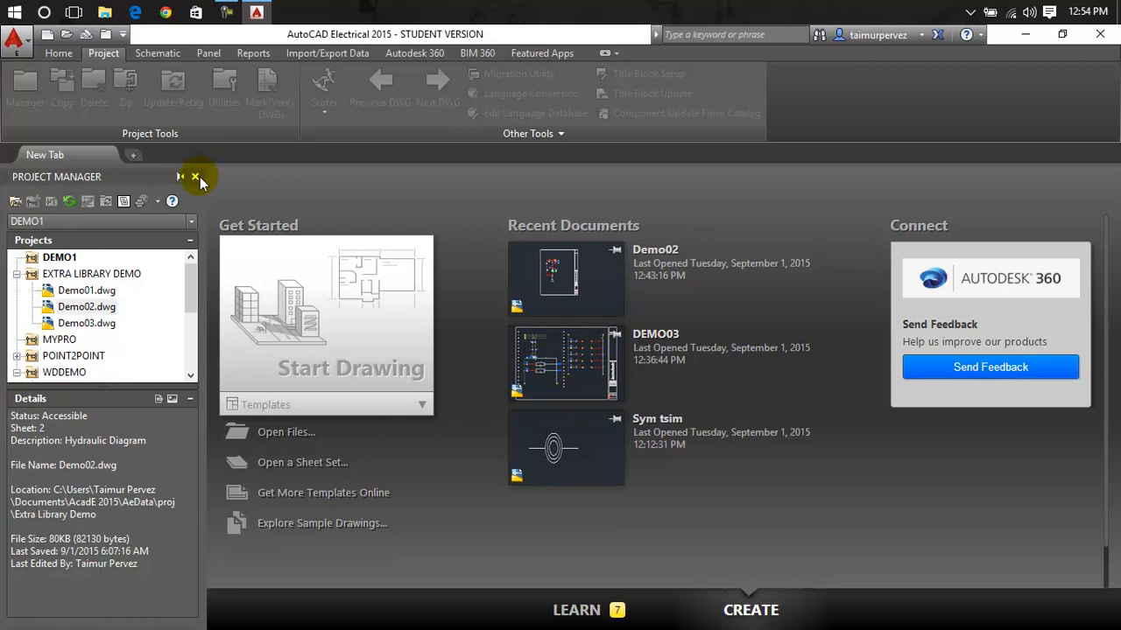
- Start a new blank drawing and display the Project Manager beside it
click(196, 177)
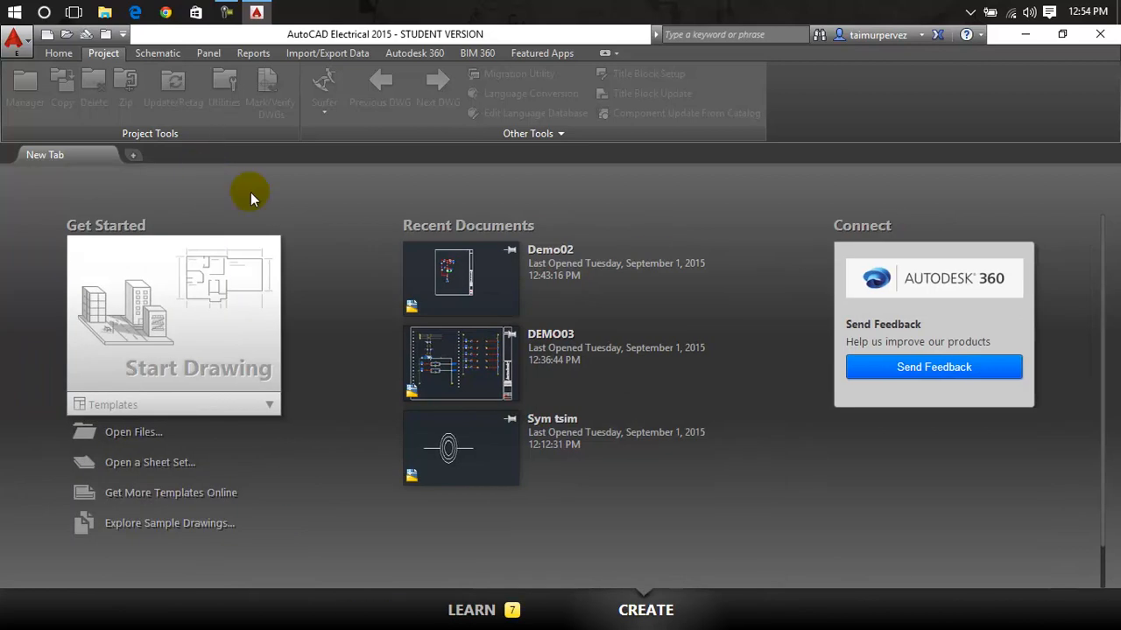
click(165, 336)
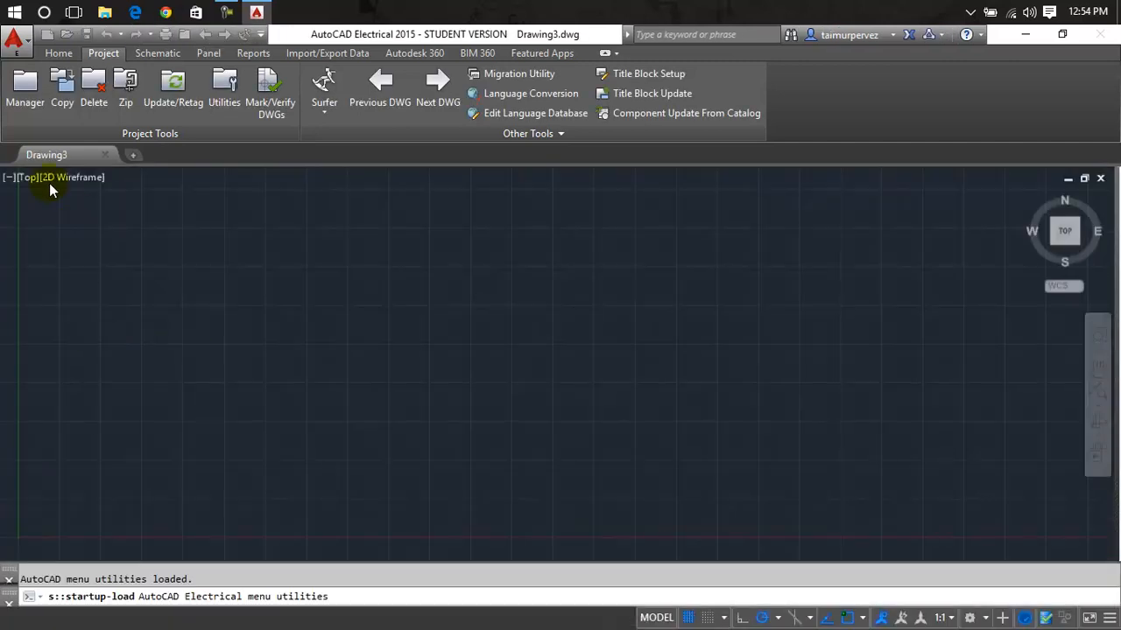
click(20, 105)
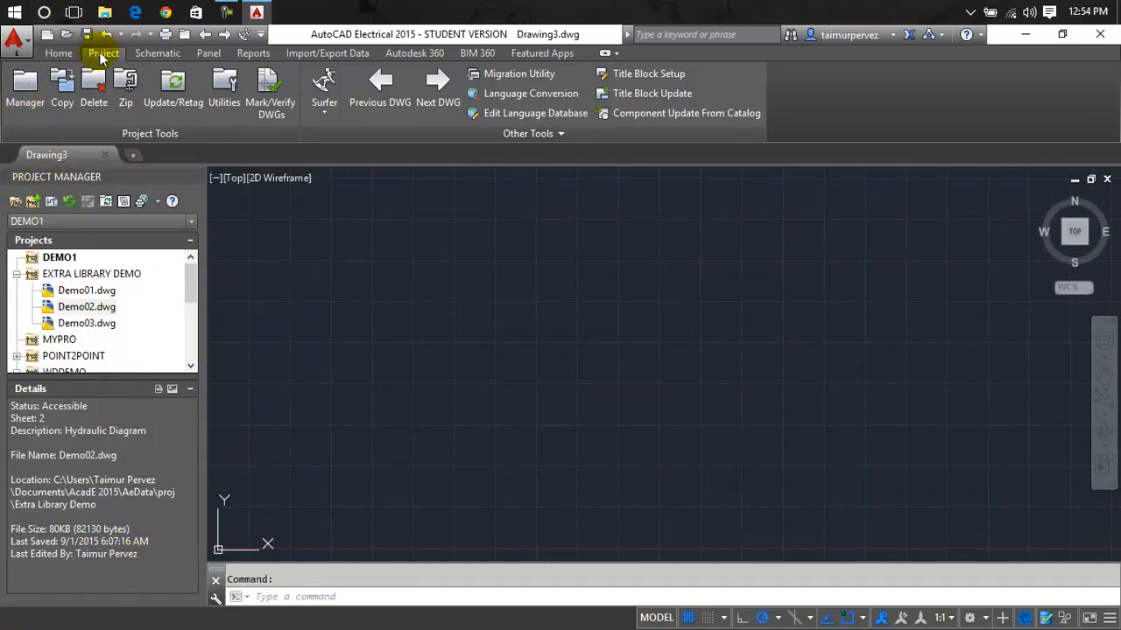
- Examine the details of the DEMO1 project and of the Demo01, Demo02 and Demo03 drawings in EXTRA LIBRARY DEMO
click(63, 258)
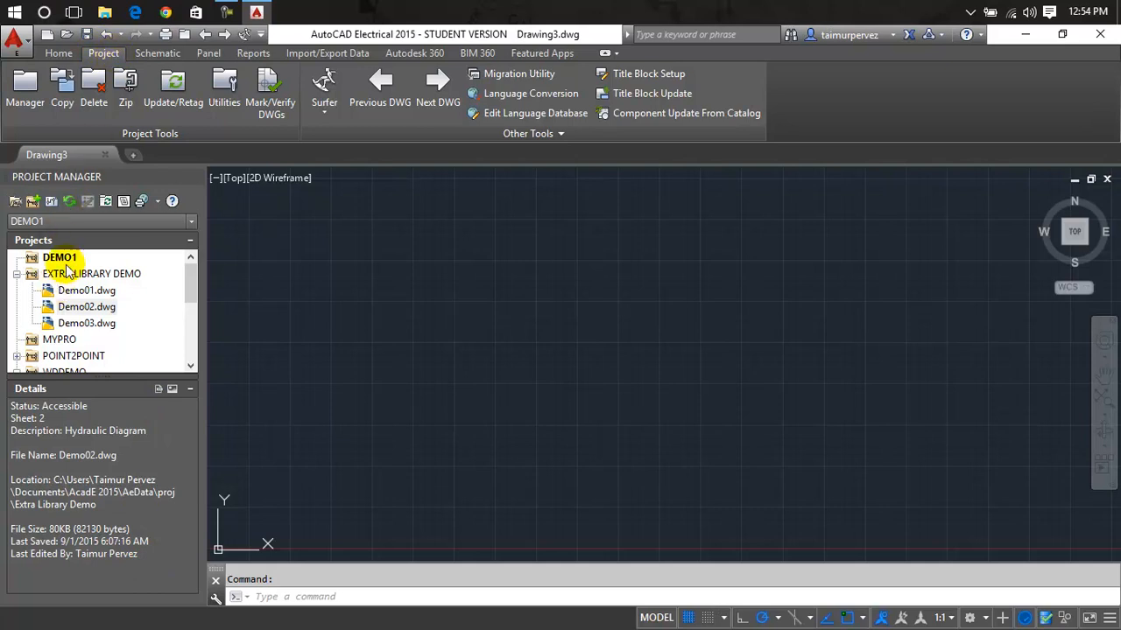
mouse_move(194, 263)
mouse_down()
mouse_move(187, 359)
mouse_move(191, 275)
mouse_up()
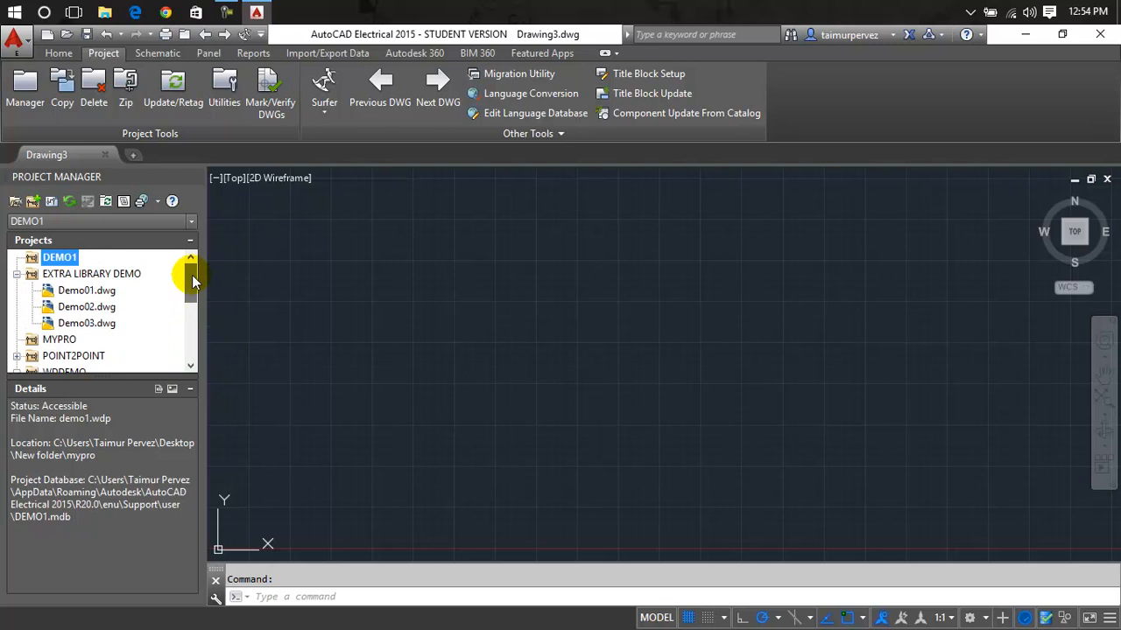
click(97, 274)
click(104, 307)
click(95, 324)
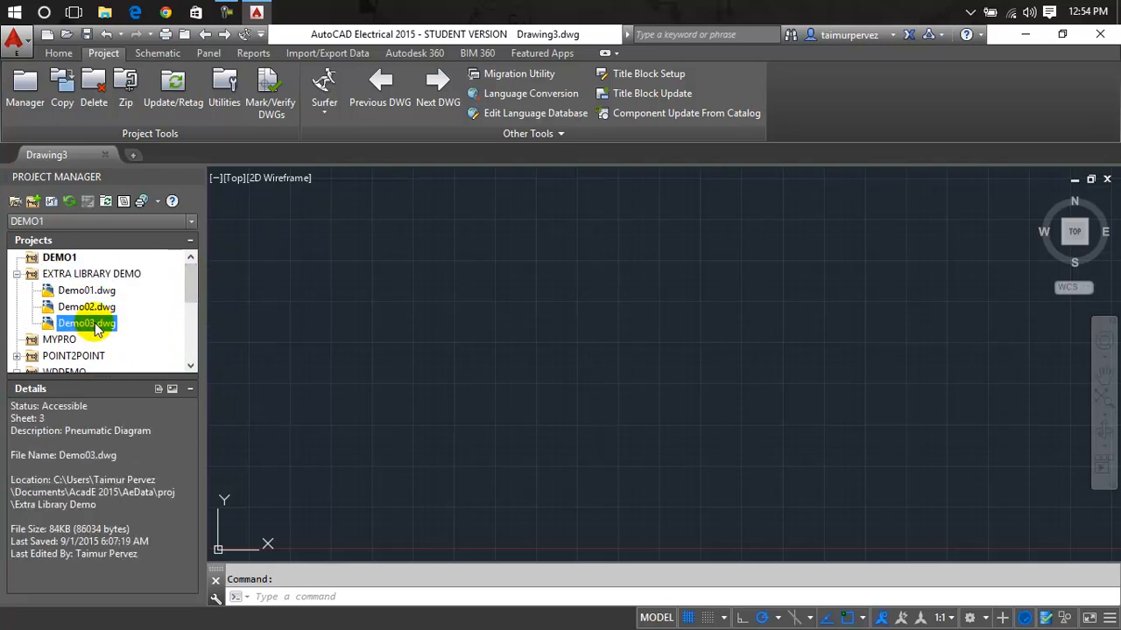
click(87, 290)
click(102, 305)
click(96, 323)
- Look through the schematic drawings of the WDDEMO project and read their descriptions
scroll(105, 311, down, 2)
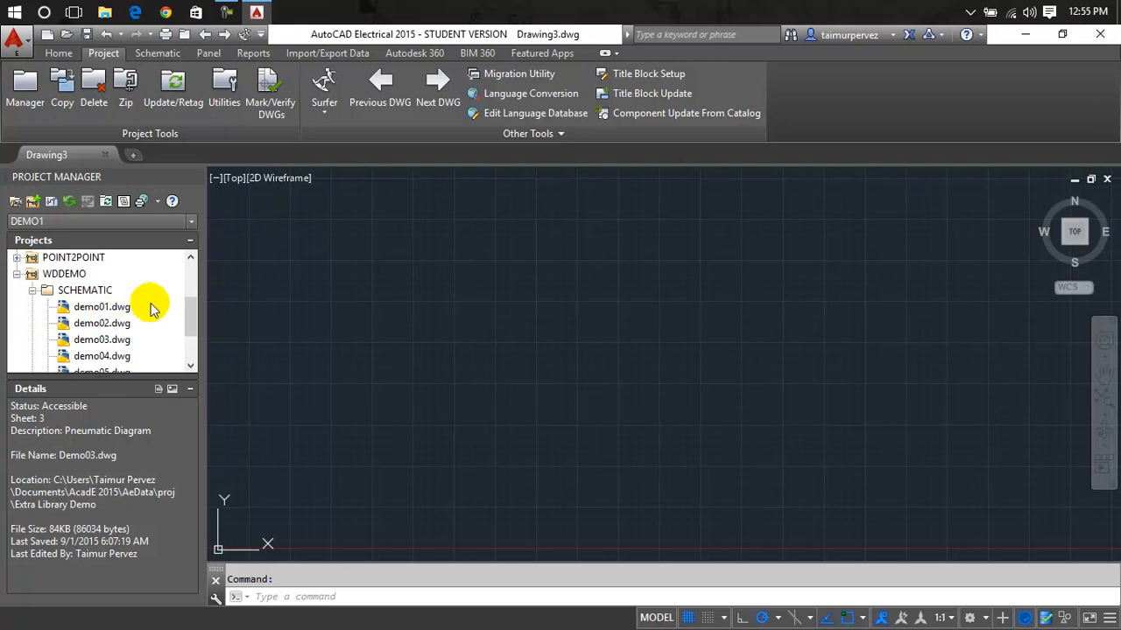
drag(193, 305, 195, 333)
click(116, 306)
click(114, 323)
click(116, 340)
click(118, 306)
click(116, 290)
scroll(123, 296, up, 2)
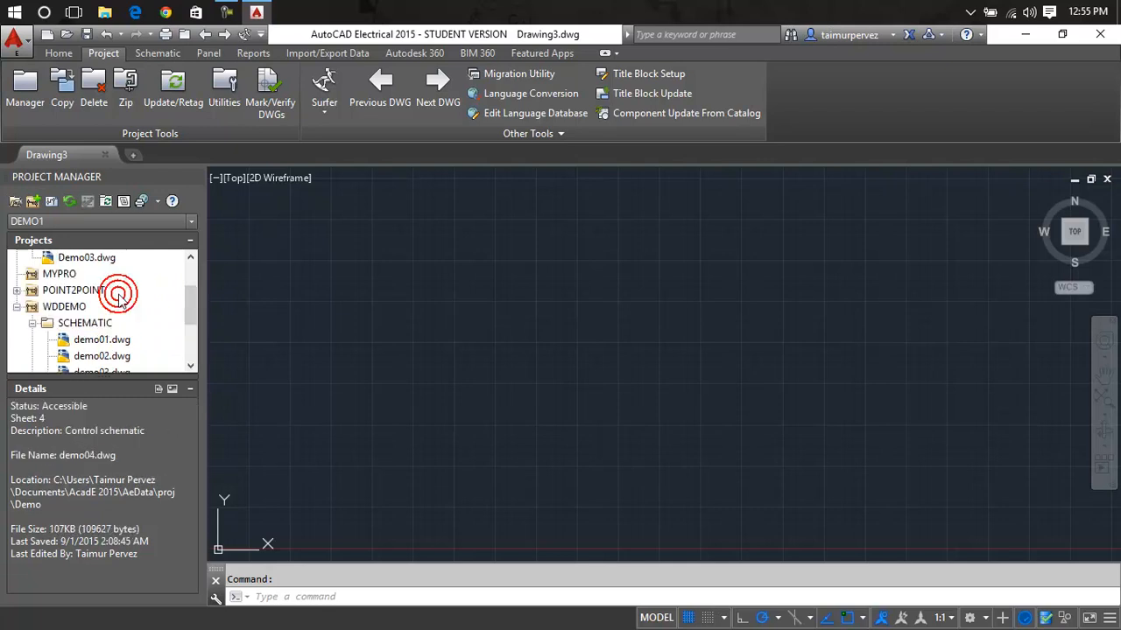
click(109, 340)
click(107, 356)
scroll(105, 352, down, 2)
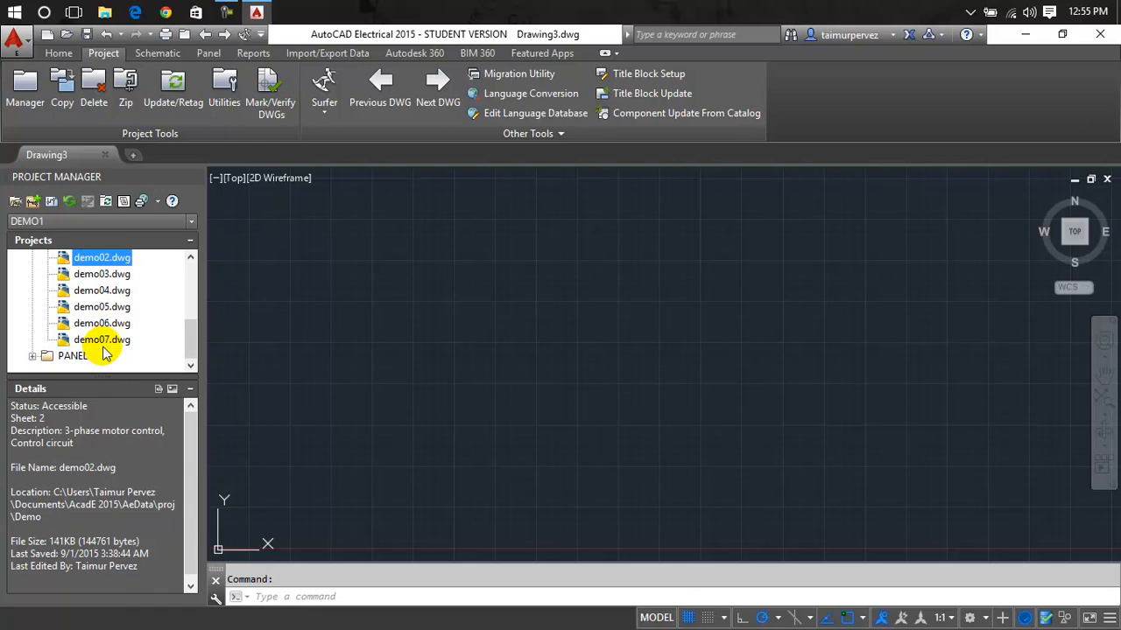
- Return to the EXTRA LIBRARY DEMO project and compare the details of its three drawings again
scroll(106, 352, up, 2)
scroll(103, 352, up, 2)
click(105, 307)
click(103, 290)
click(103, 306)
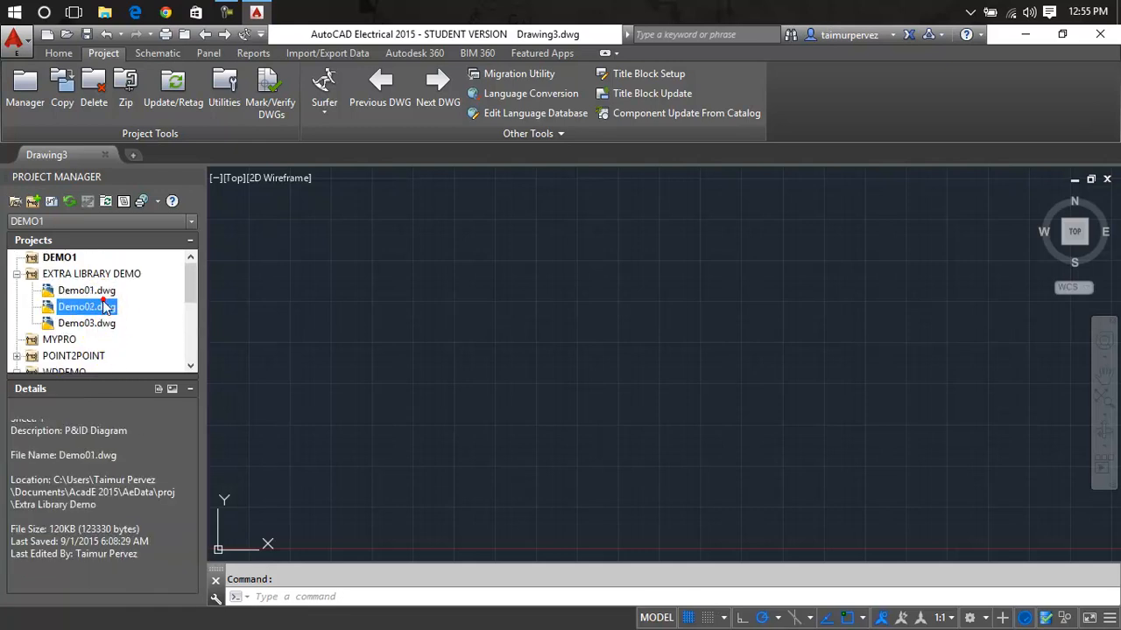
click(98, 322)
click(101, 310)
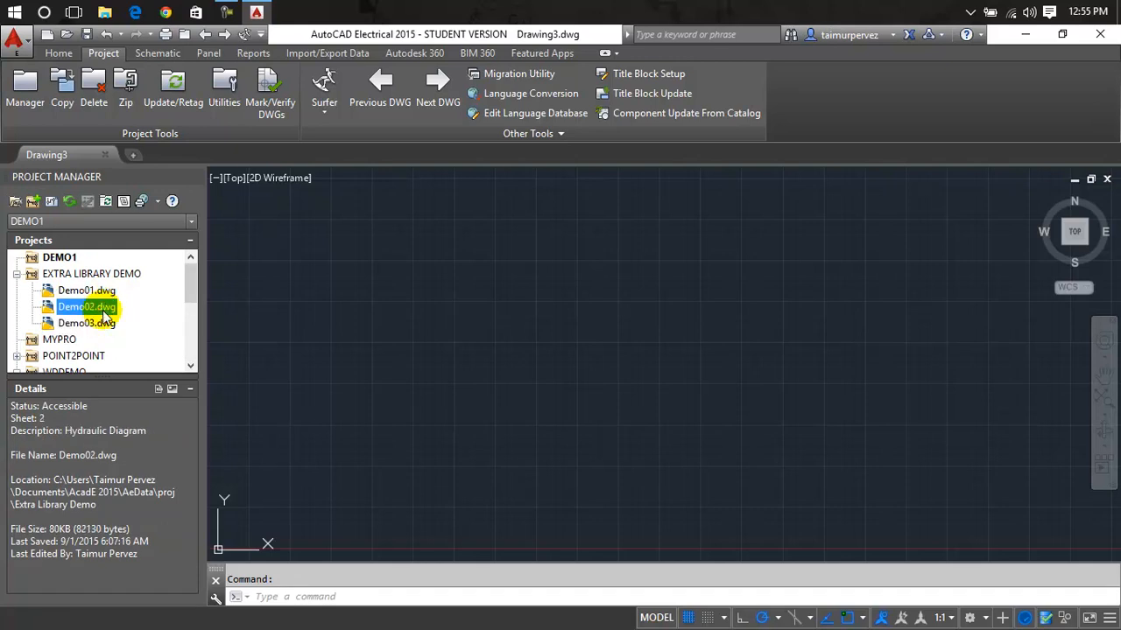
- Browse for an existing project in the Desktop's Learning Autodesk AutoCAD Electrical 2015 folder and select DEMO_04 in Chapter 4
click(16, 204)
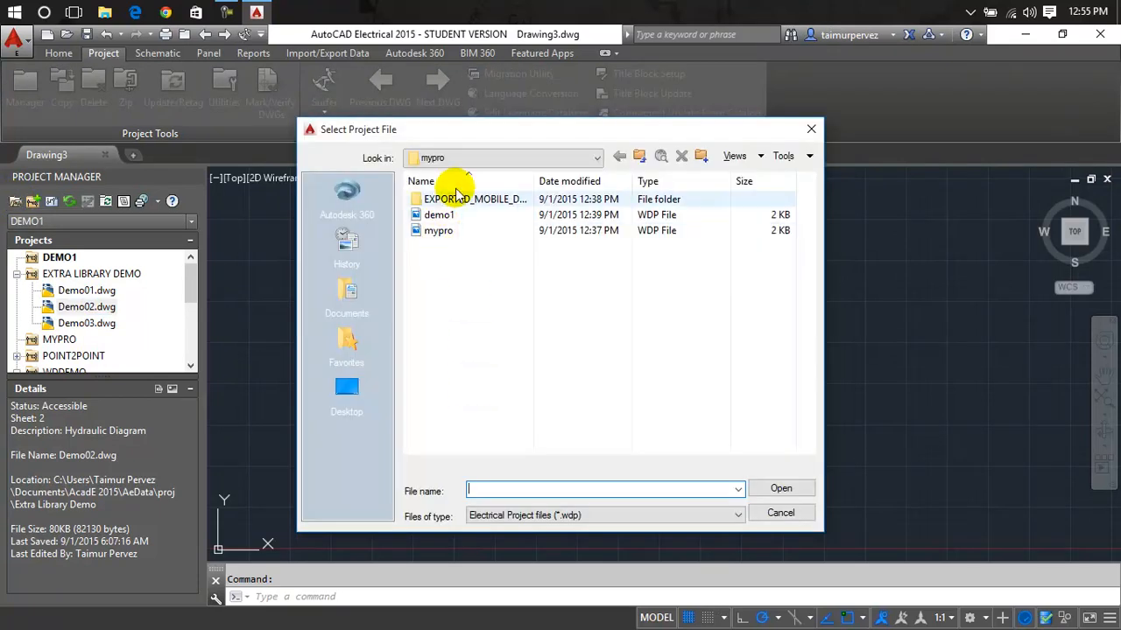
click(478, 159)
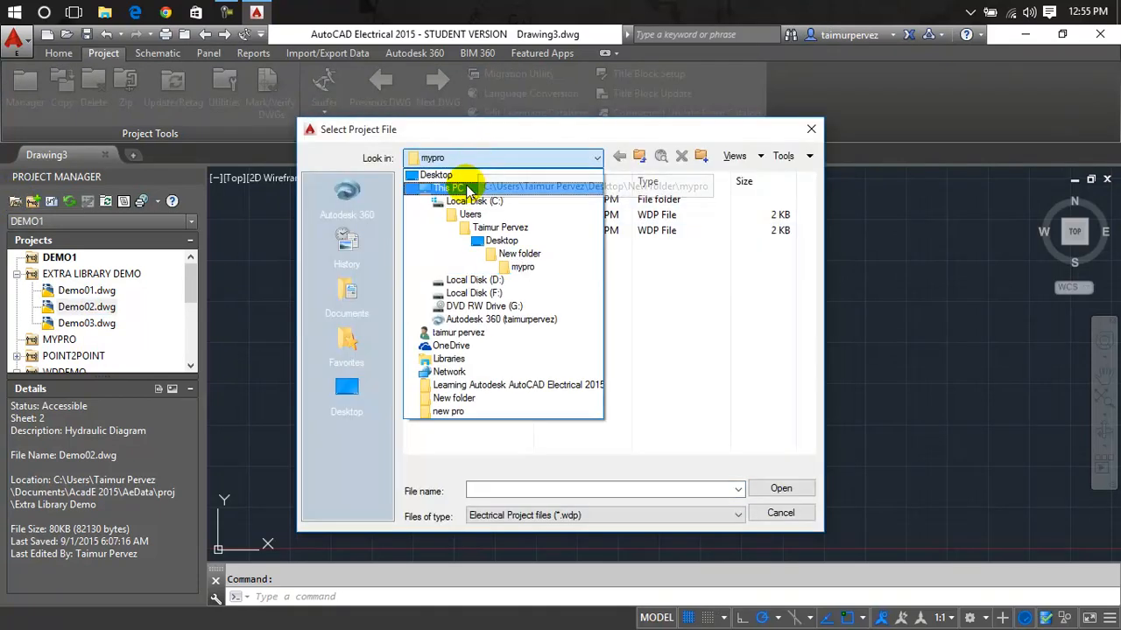
click(462, 186)
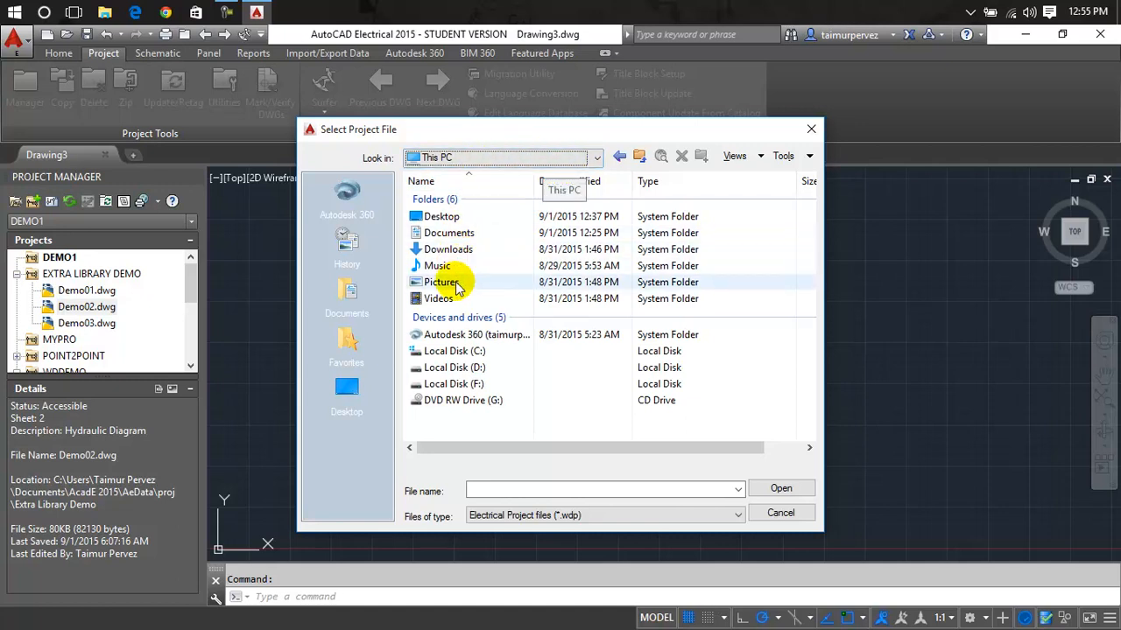
double_click(464, 218)
click(466, 219)
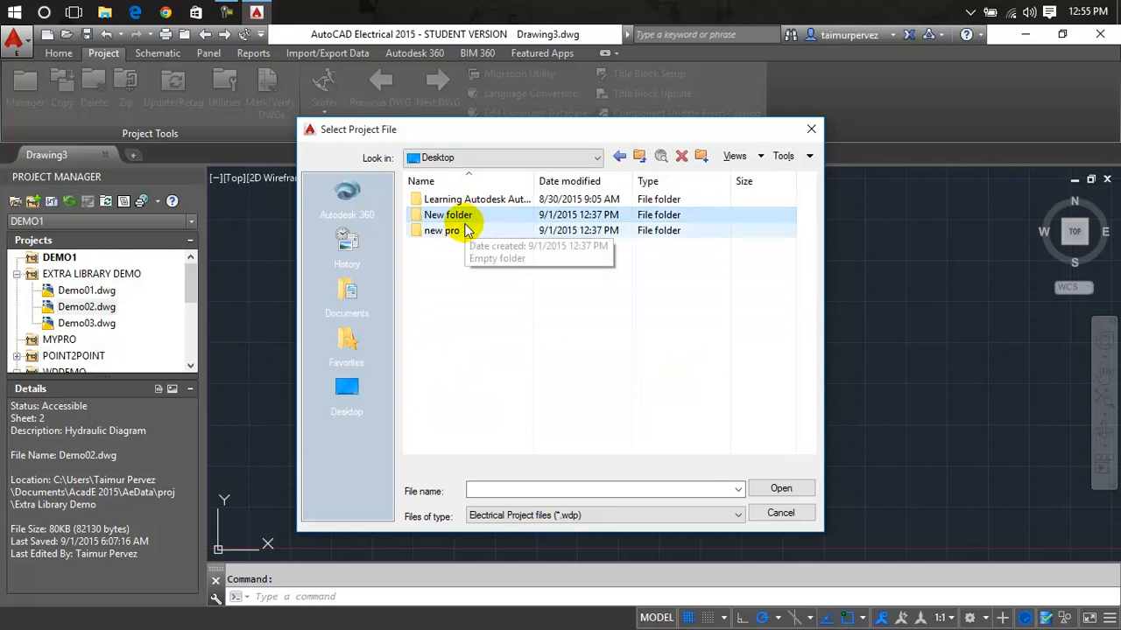
click(470, 201)
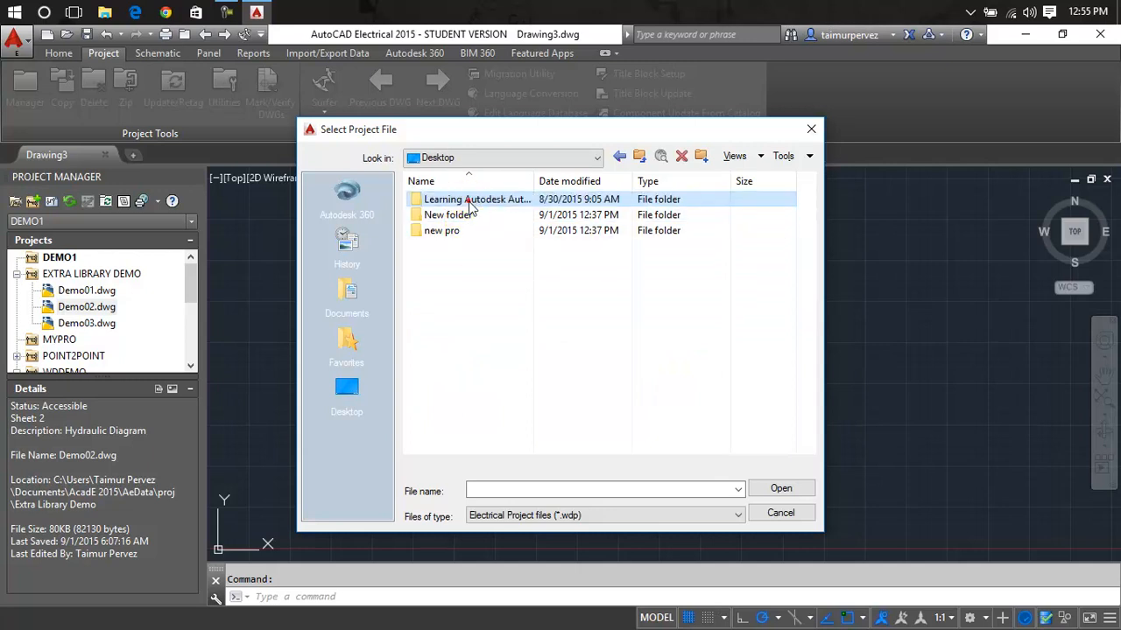
double_click(470, 201)
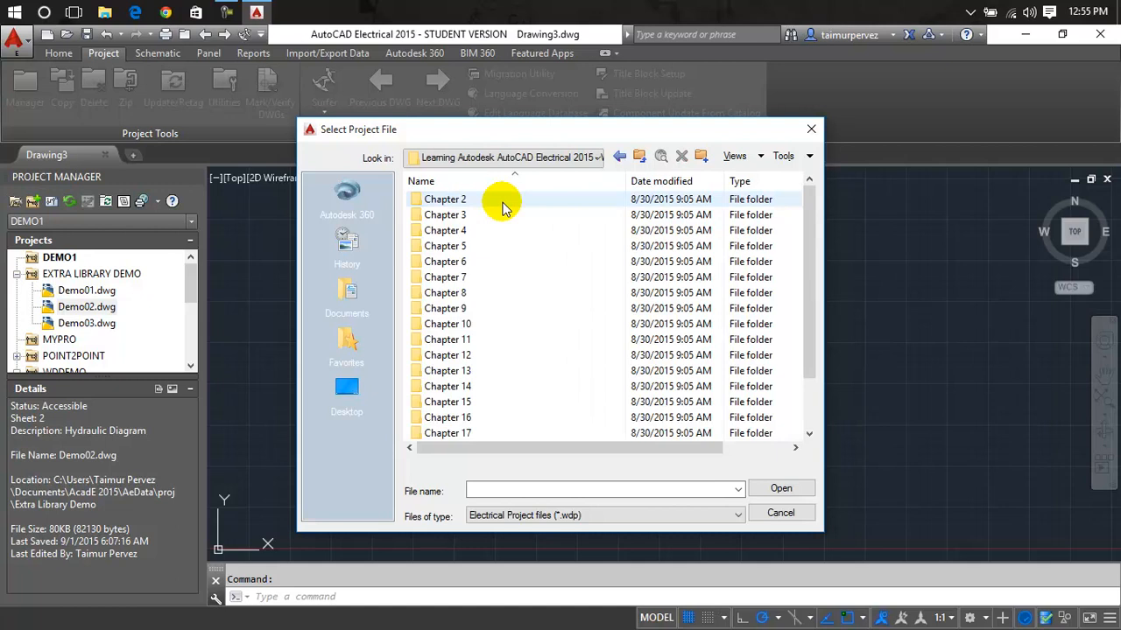
double_click(471, 236)
double_click(457, 199)
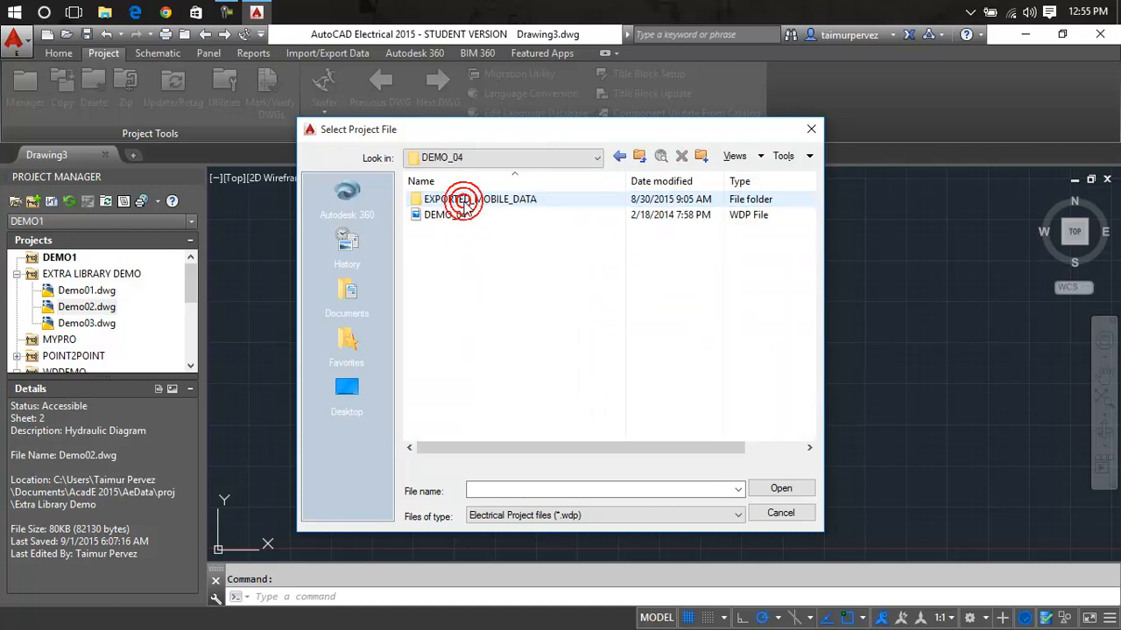
click(459, 215)
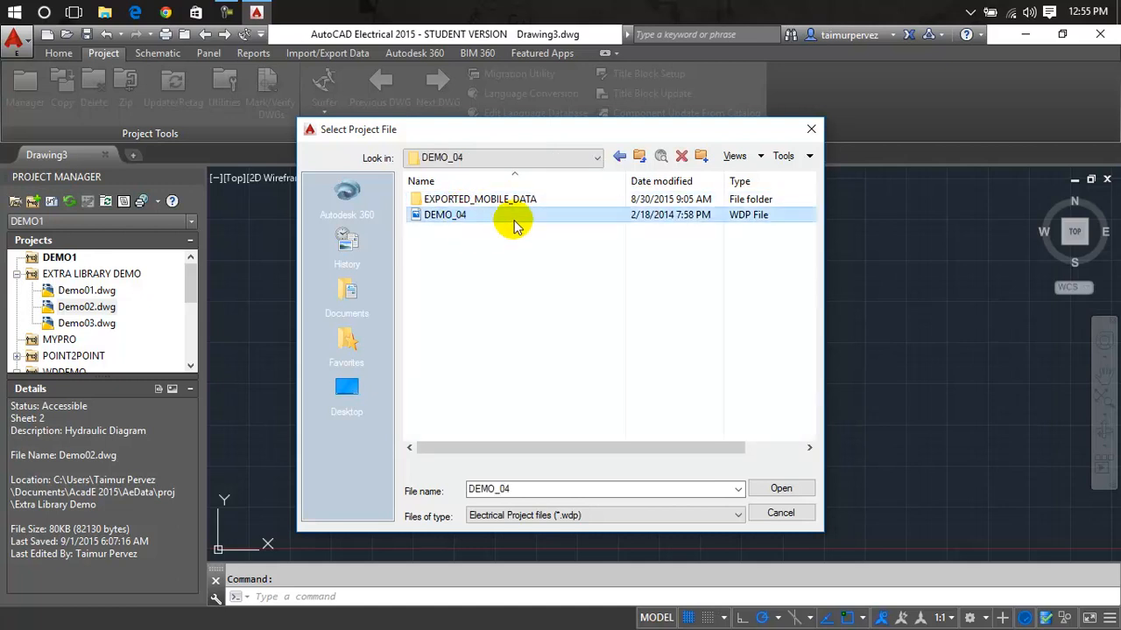
- Look up the DEMO_08 project file in the Chapter 8 folder and return to the chapter list
click(620, 156)
click(619, 156)
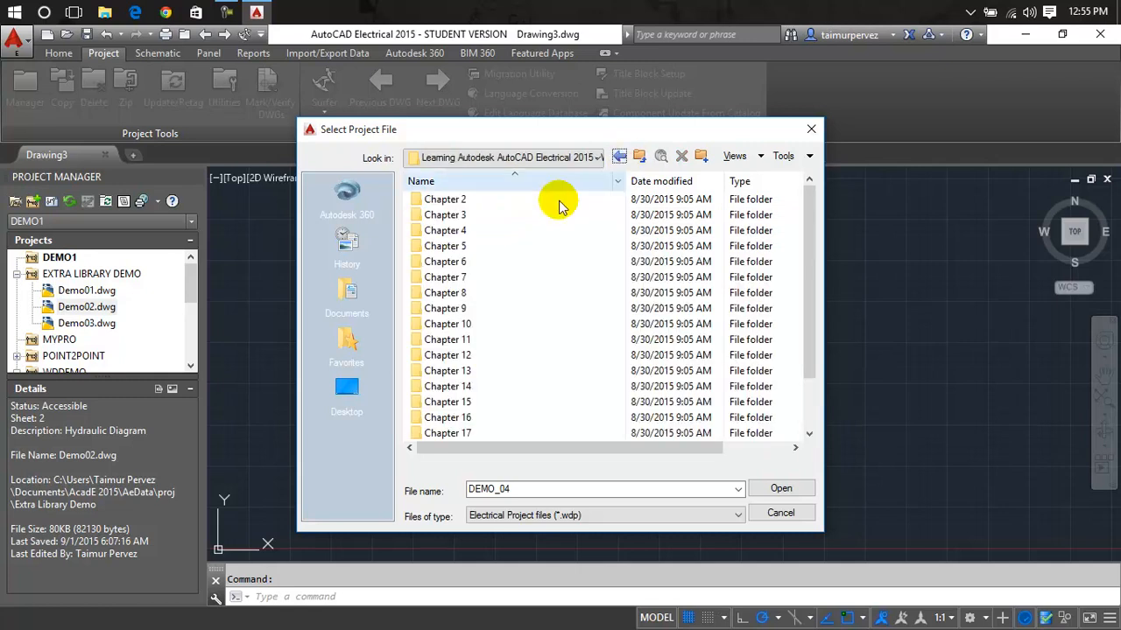
double_click(477, 292)
double_click(455, 200)
click(460, 214)
click(619, 156)
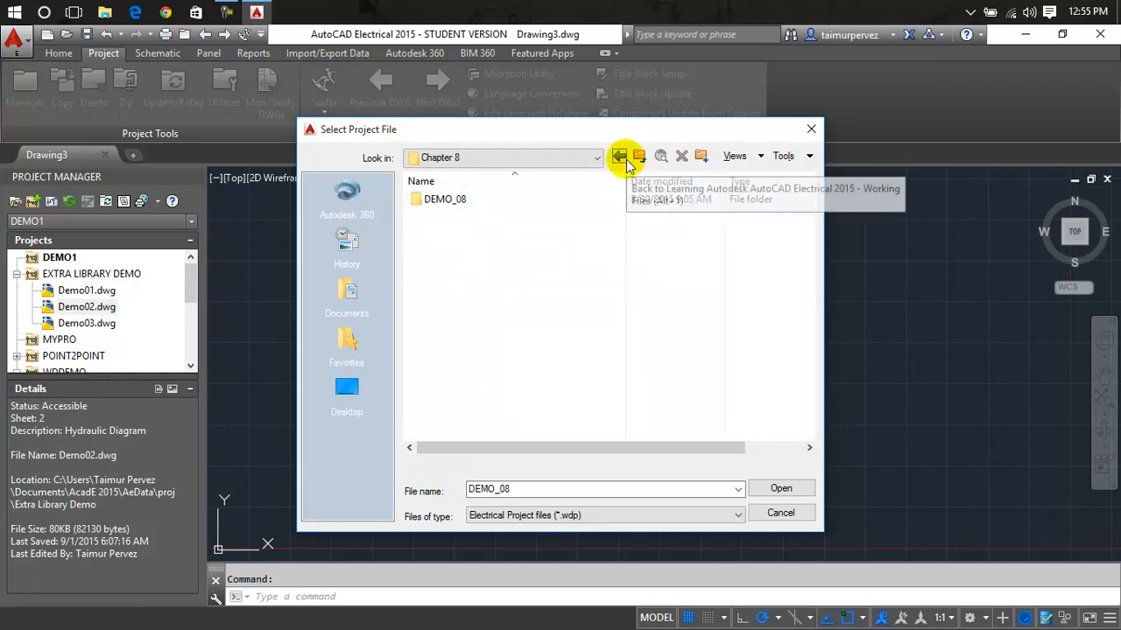
click(624, 160)
- Look up the DEMO_02 project file and its exported data folder in Chapter 2, and dismiss the project selection without opening anything
double_click(483, 200)
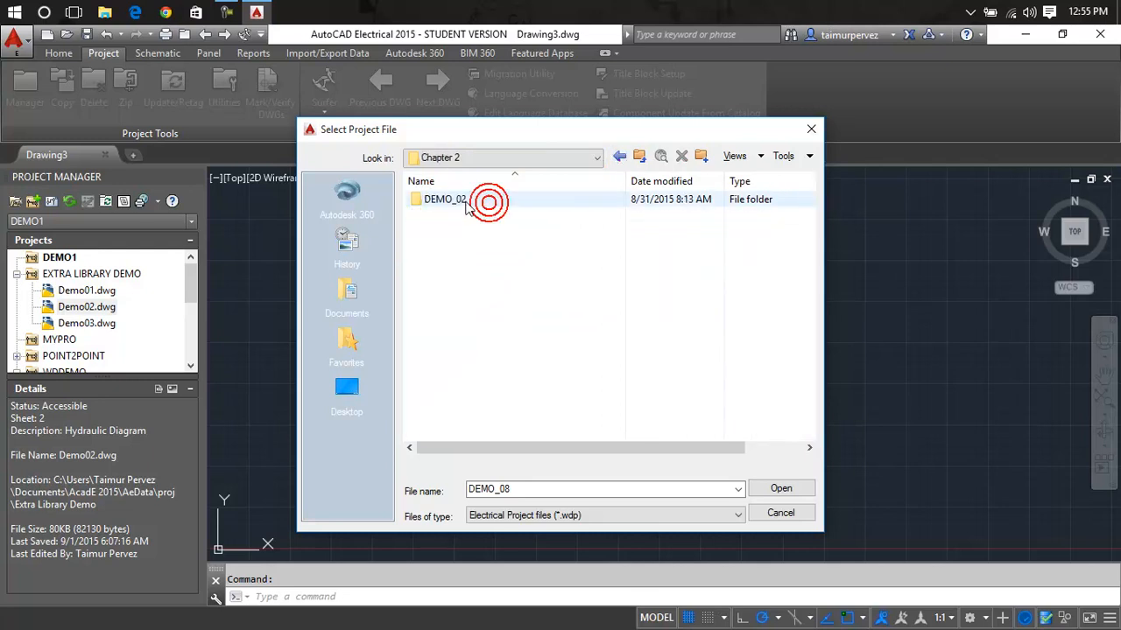
double_click(467, 202)
click(460, 215)
double_click(470, 202)
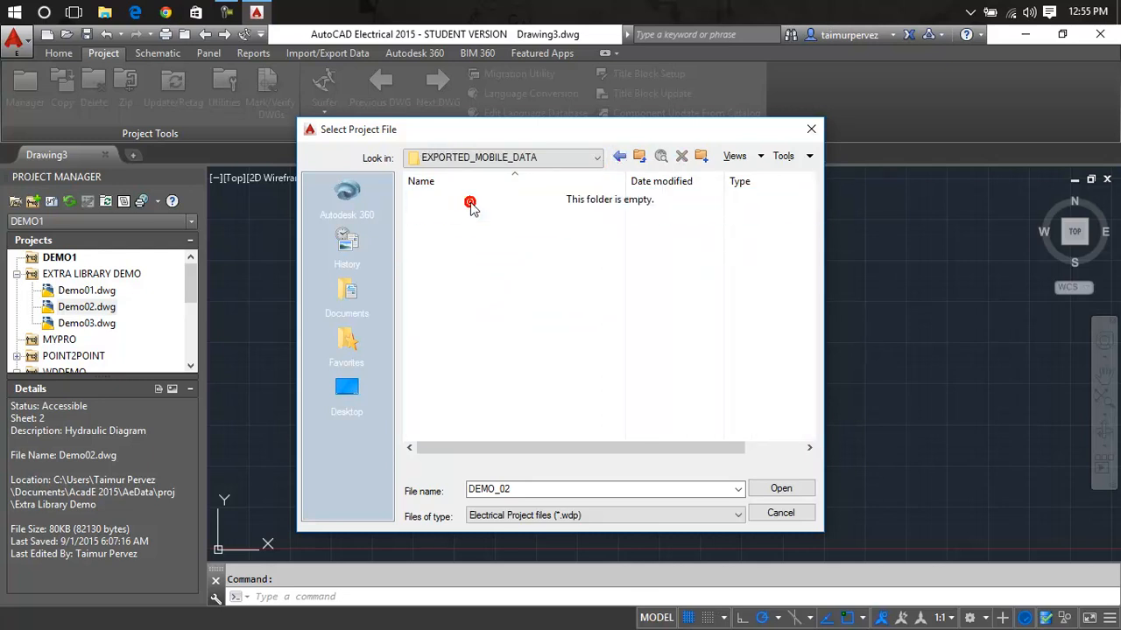
click(619, 156)
click(619, 156)
click(810, 129)
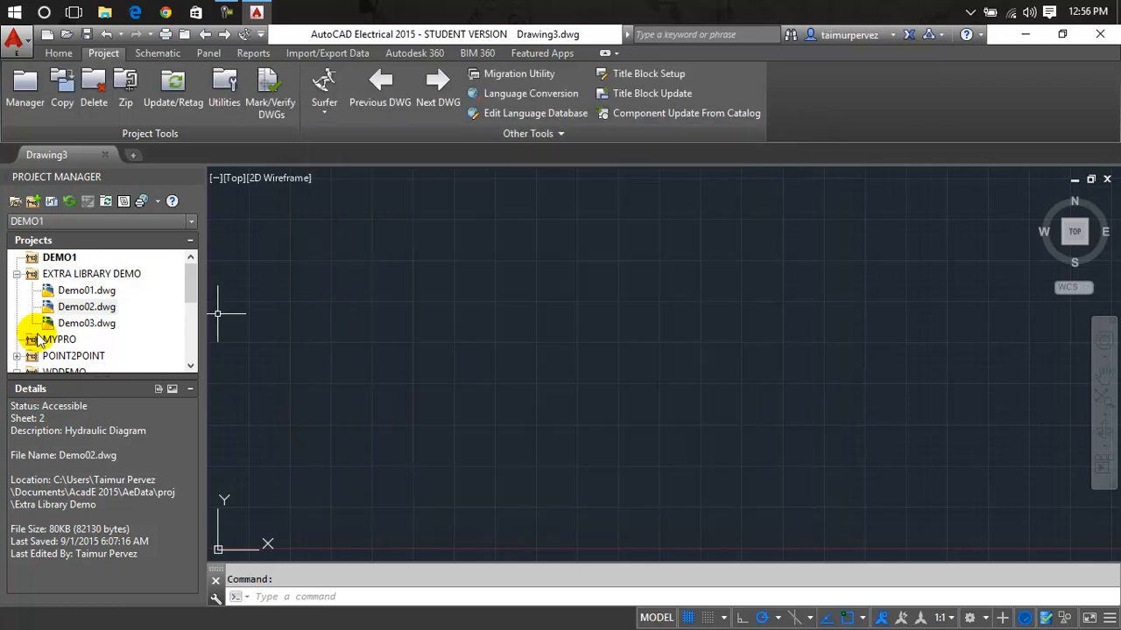
- Open the Demo02.dwg drawing from the EXTRA LIBRARY DEMO project and inspect its hydraulic diagram
click(70, 294)
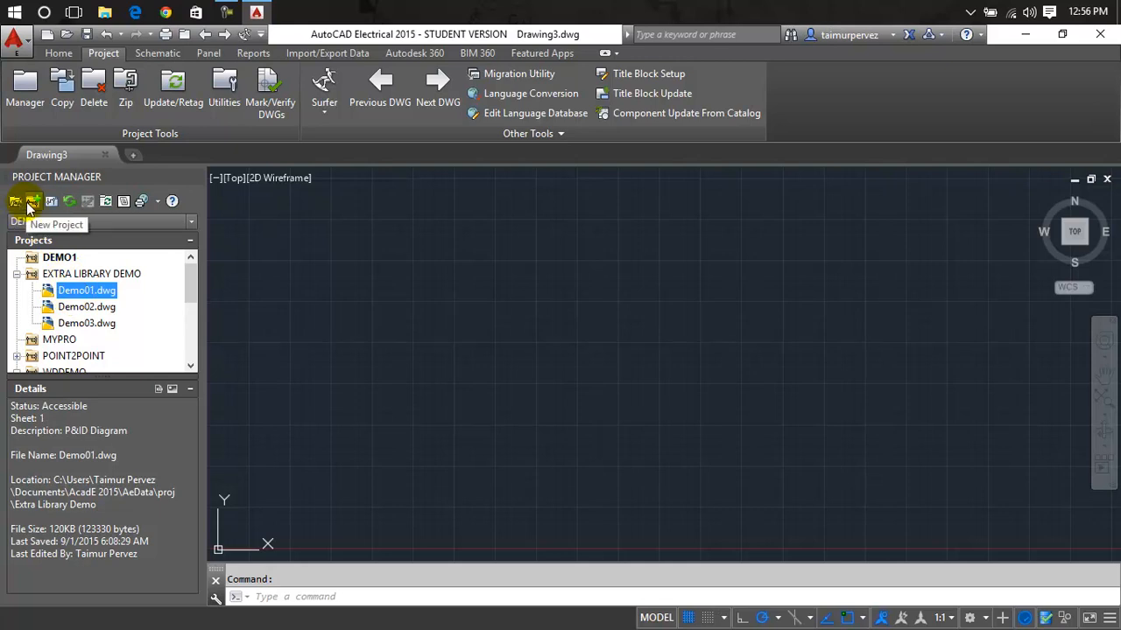
click(94, 308)
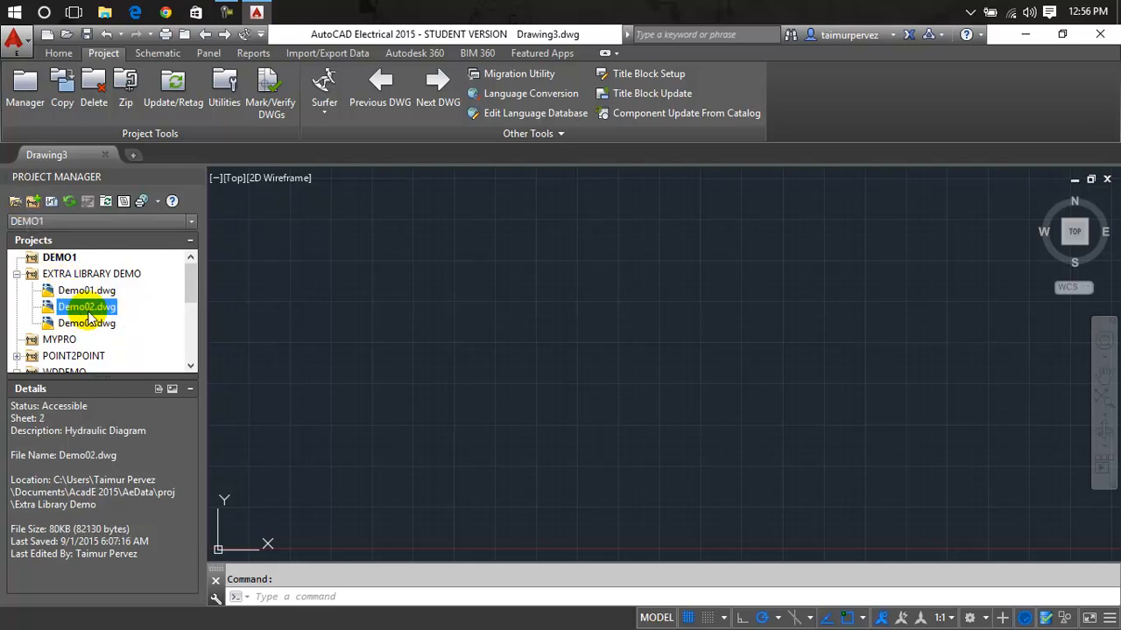
double_click(90, 308)
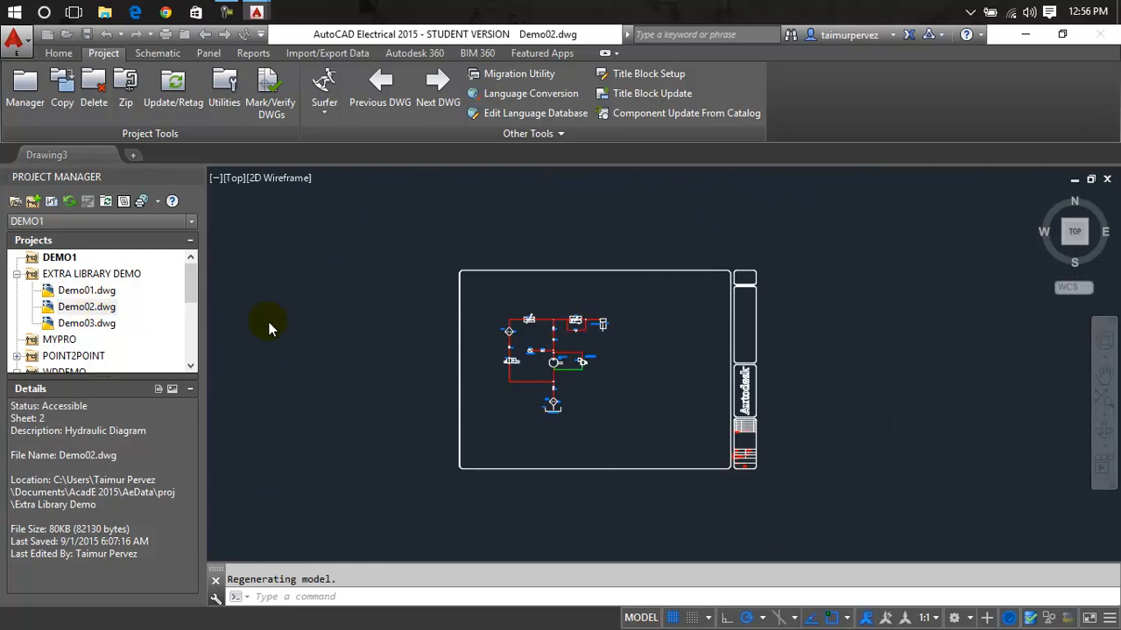
scroll(538, 324, up, 6)
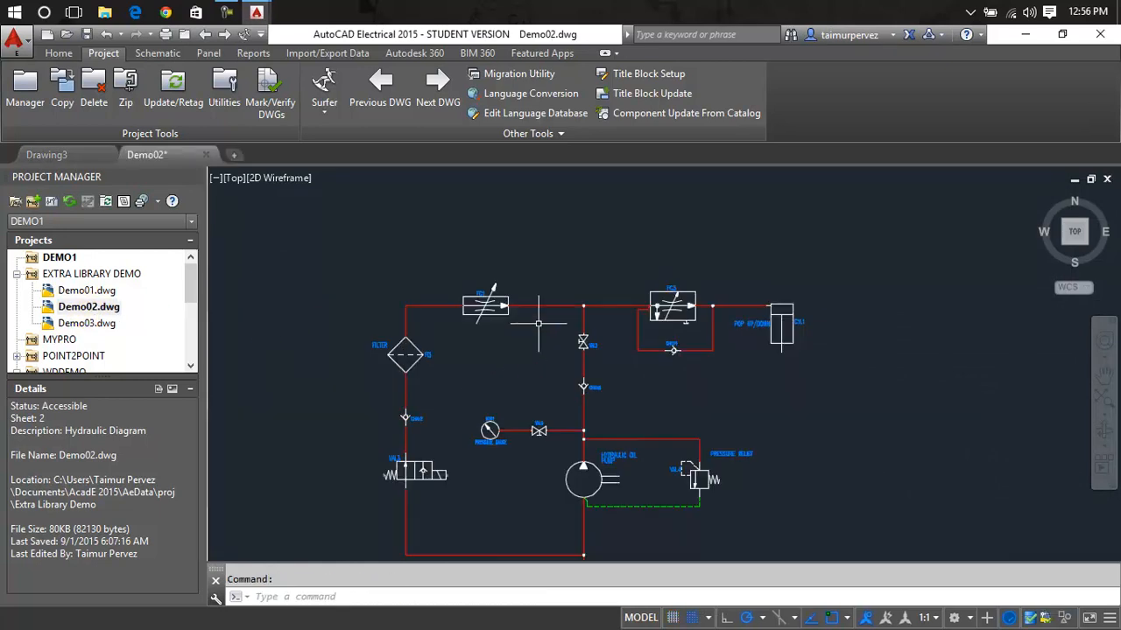
scroll(539, 324, down, 3)
middle_drag(484, 229, 494, 239)
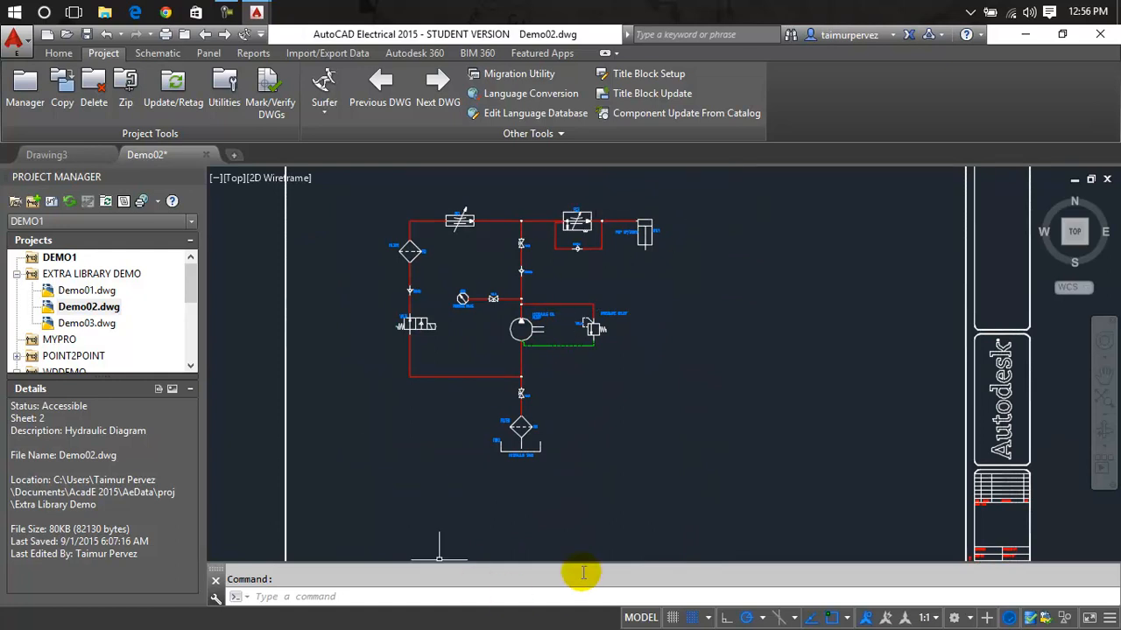
- Start a new project named with the author's first name and browse to the Desktop for its location
click(32, 203)
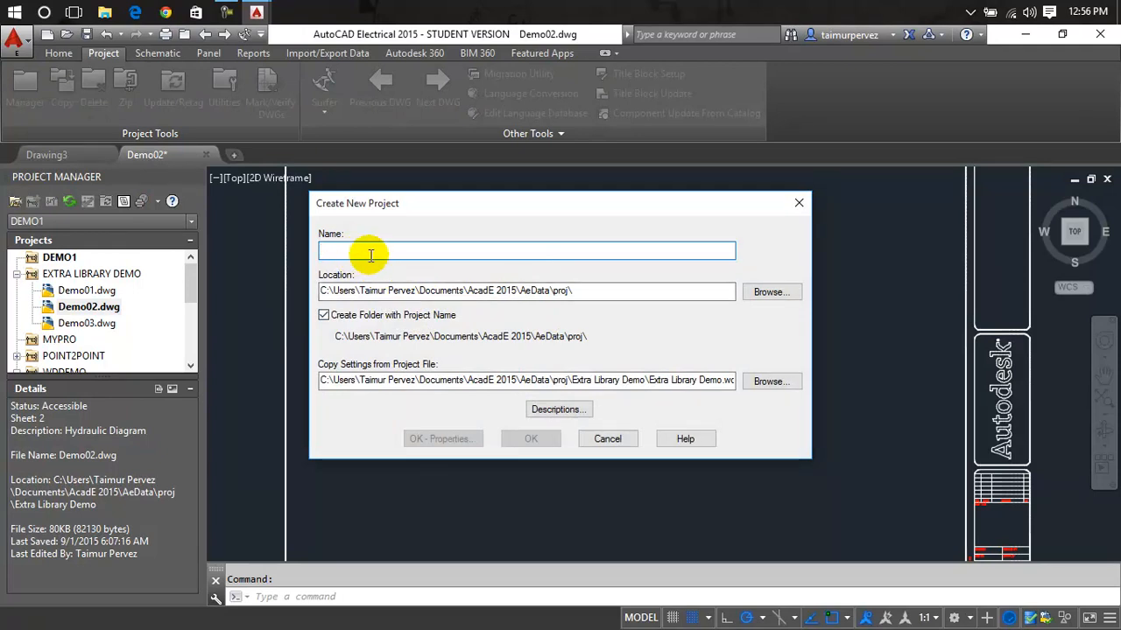
text(taimur)
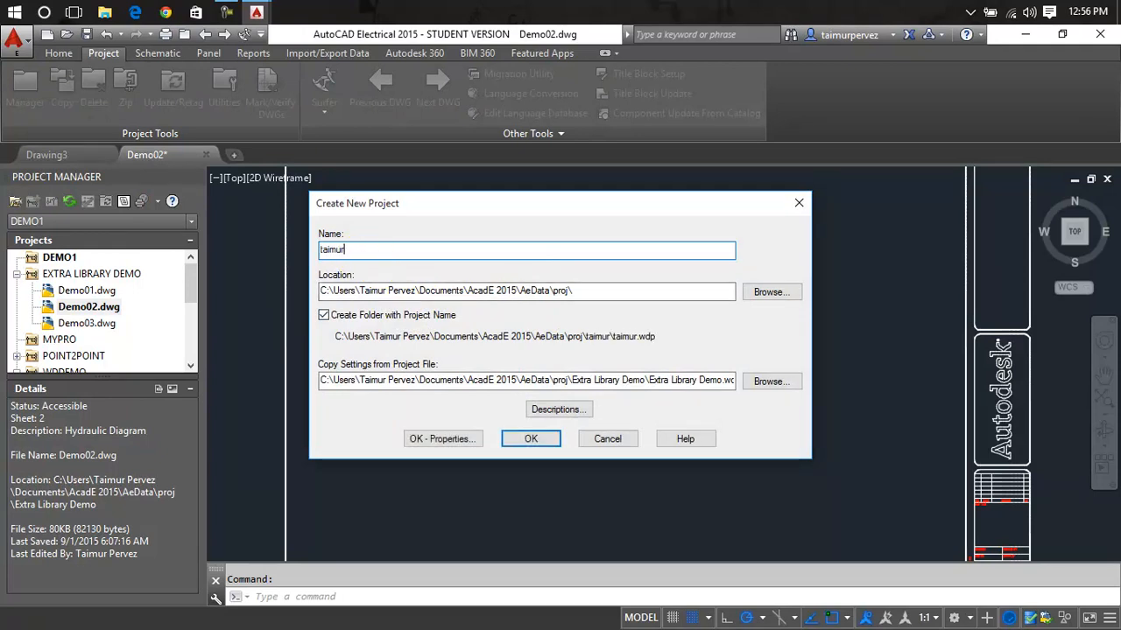
click(771, 295)
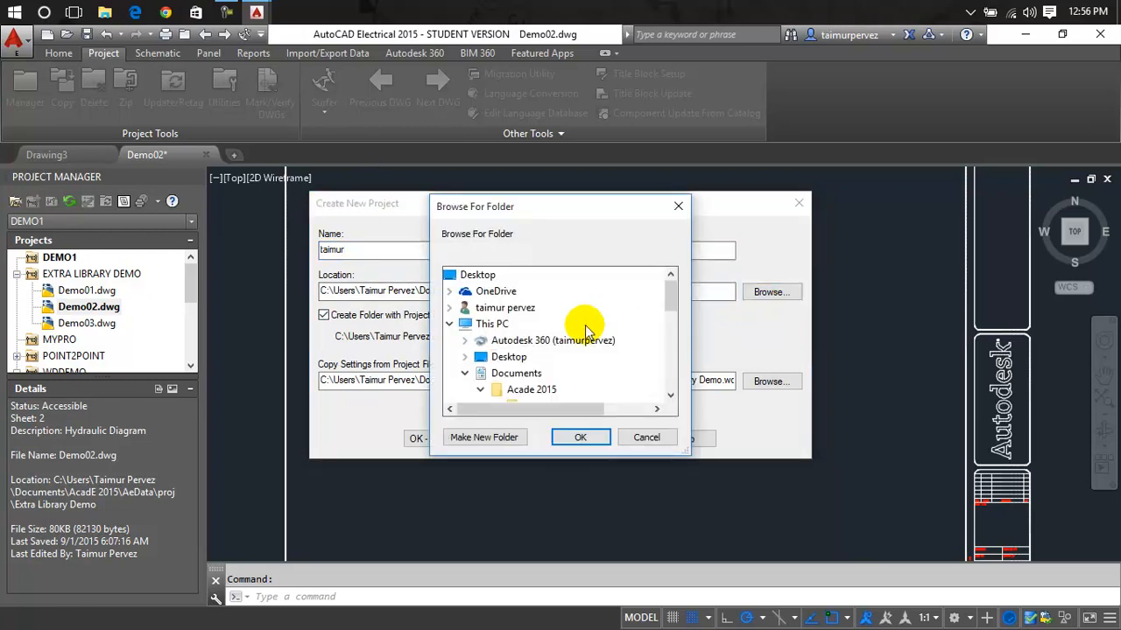
click(663, 297)
mouse_move(671, 307)
mouse_down()
mouse_move(671, 403)
mouse_move(670, 301)
mouse_up()
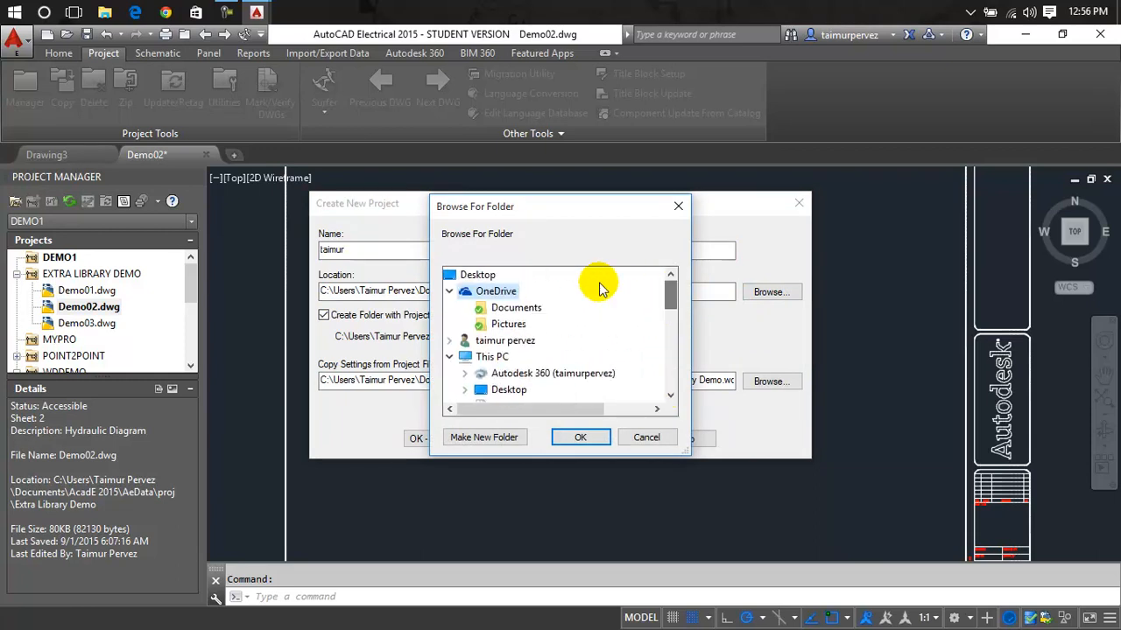
click(490, 356)
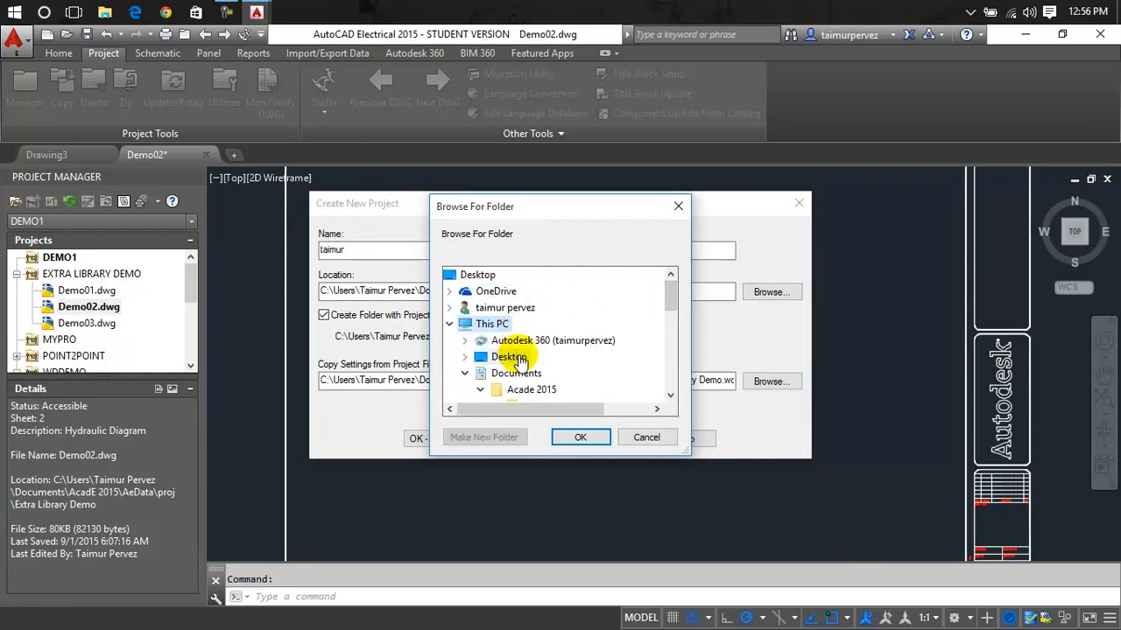
click(517, 359)
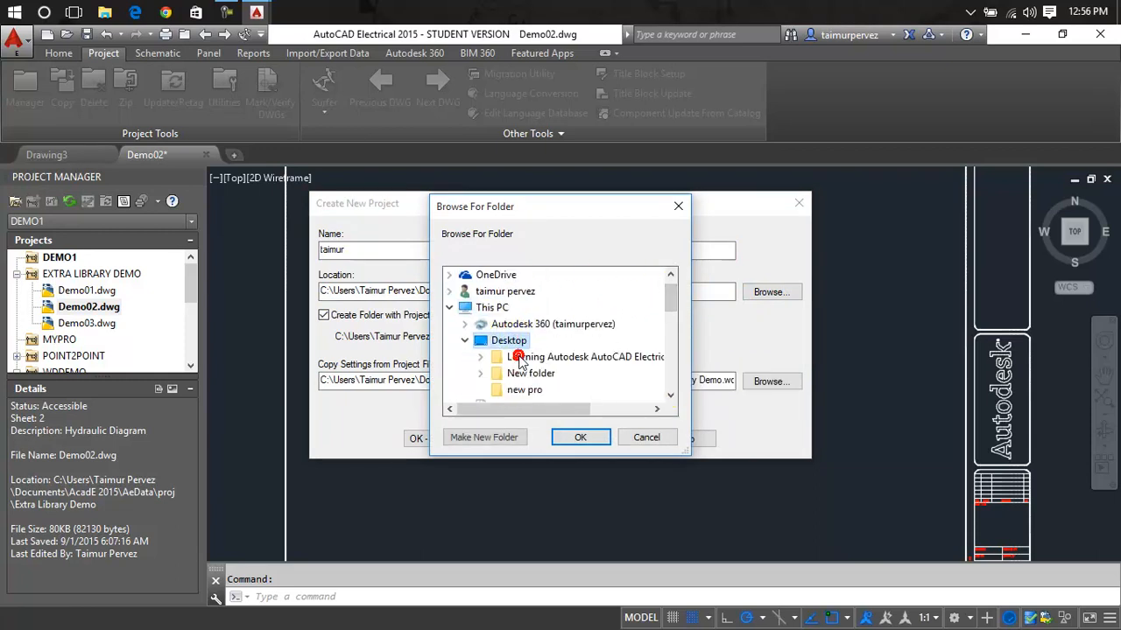
- Make a new Desktop folder named with the author's first name plus "project" and set it as the project location
click(487, 440)
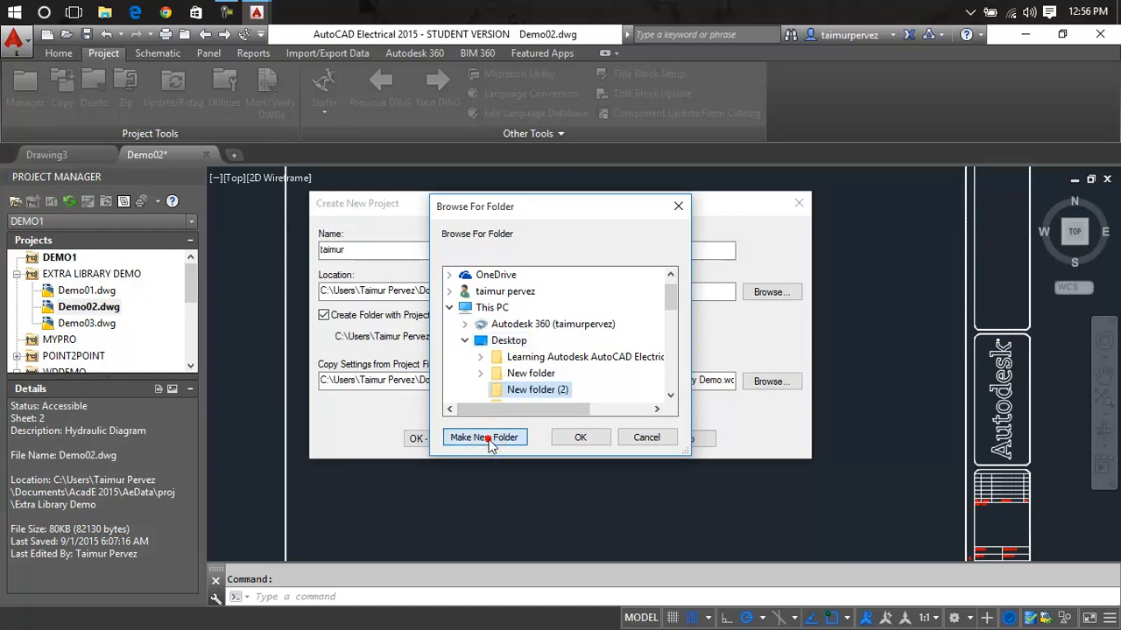
right_click(555, 391)
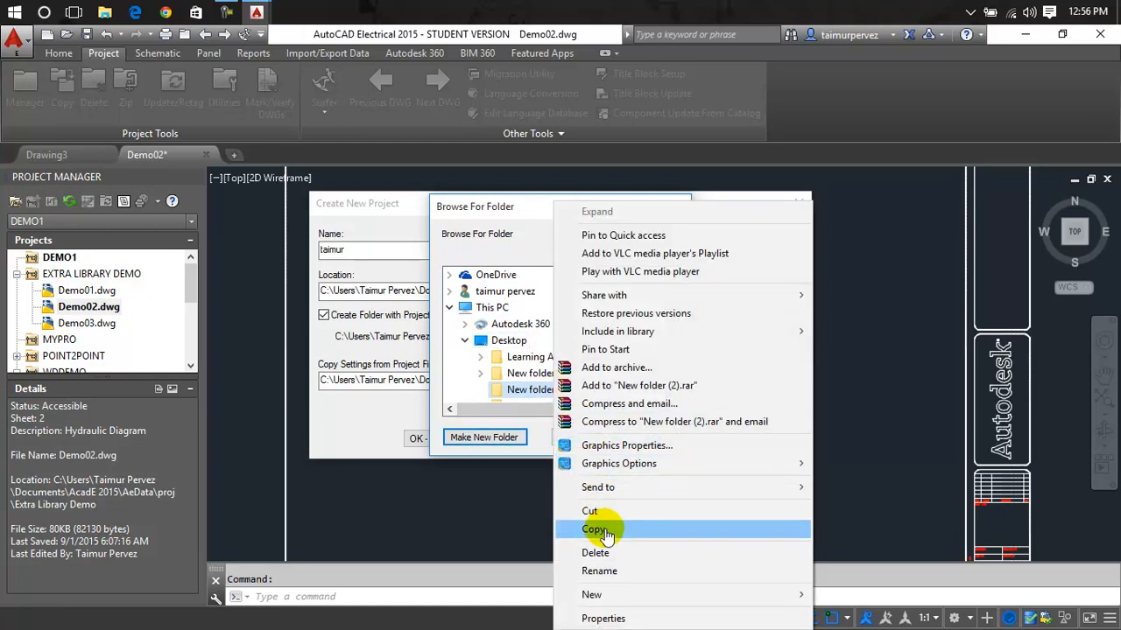
click(599, 571)
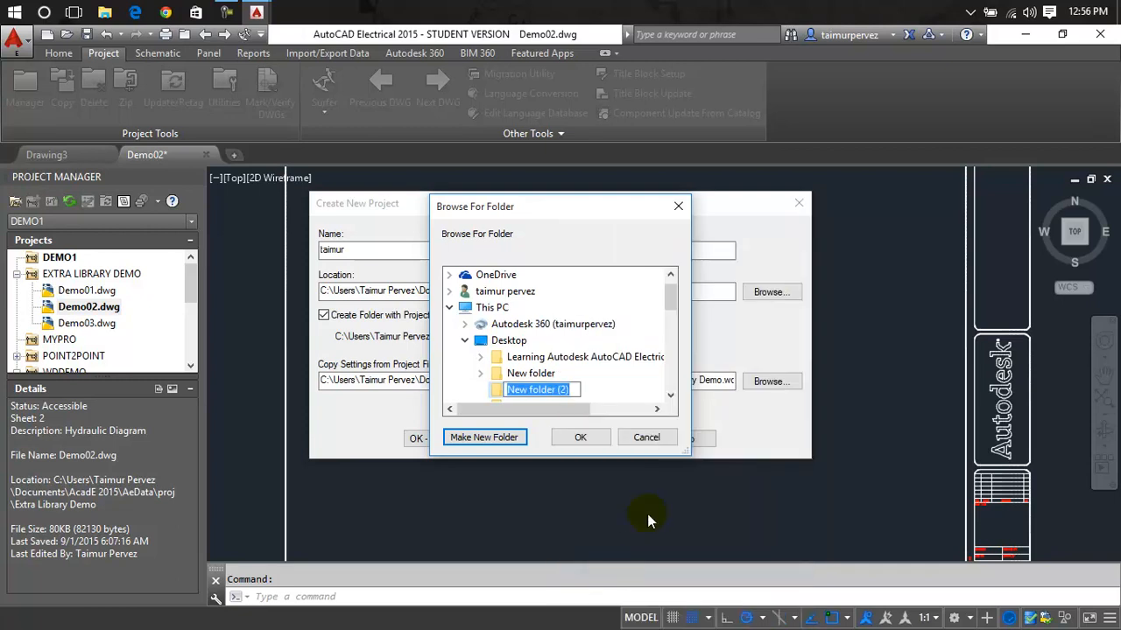
text(ta)
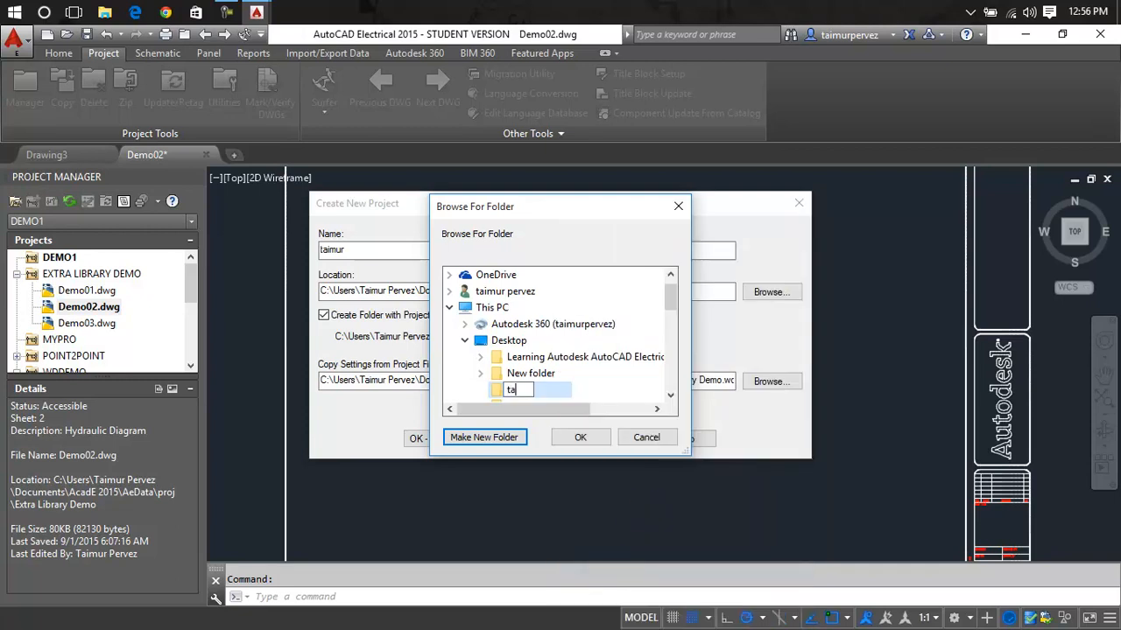
text(imur project)
click(578, 439)
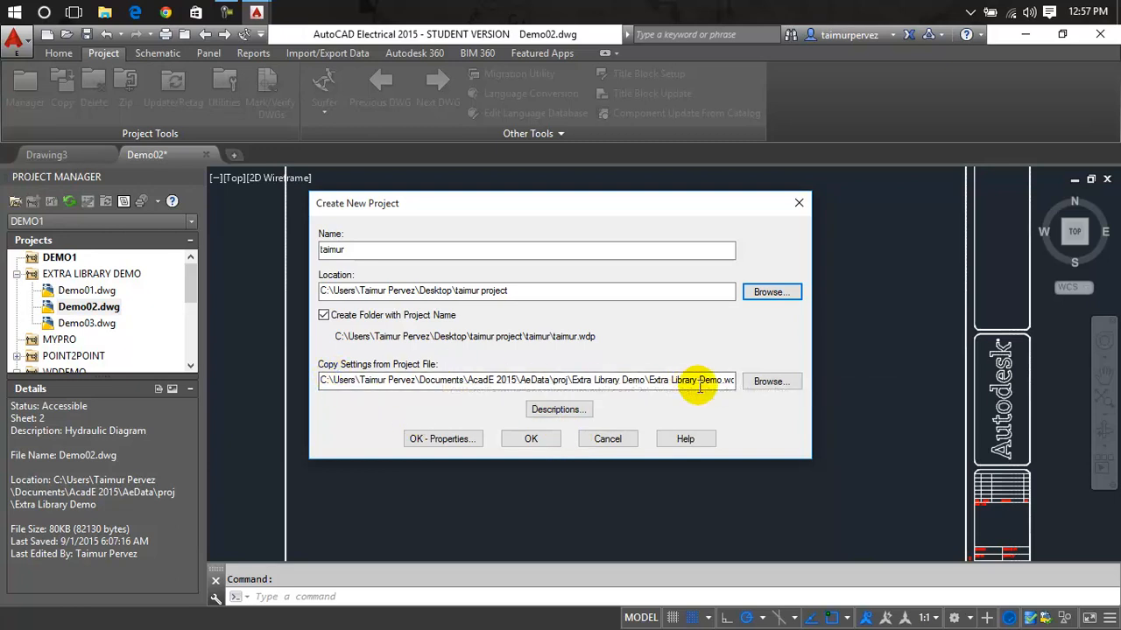
- Set the project file to copy settings from to Extra Library Demo inside the new Desktop project folder
click(763, 385)
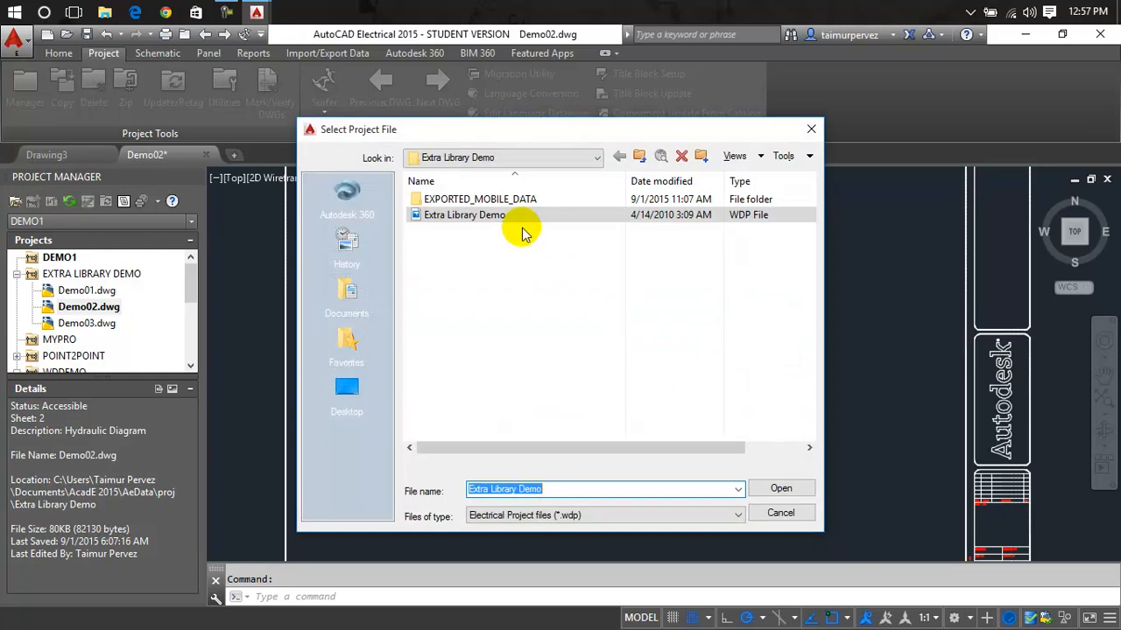
click(638, 158)
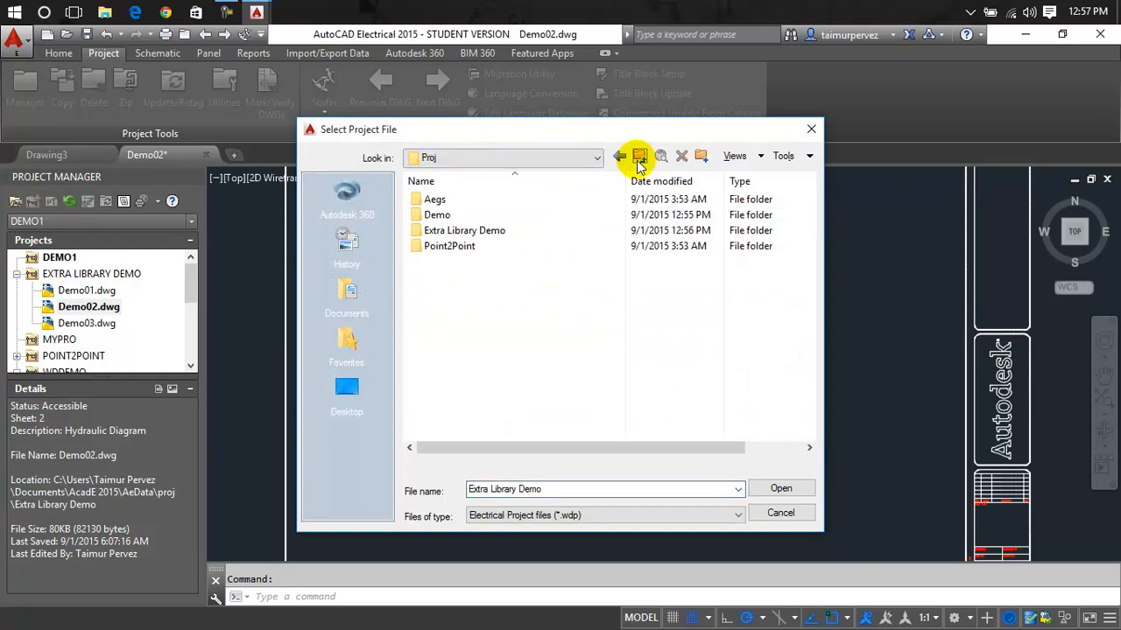
click(637, 158)
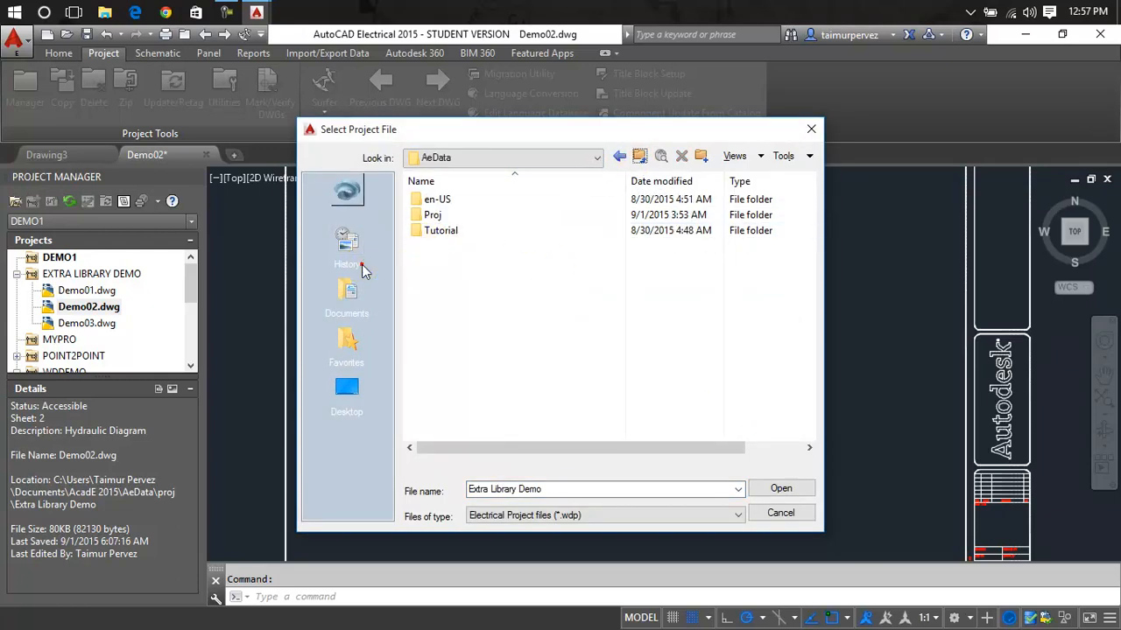
click(363, 268)
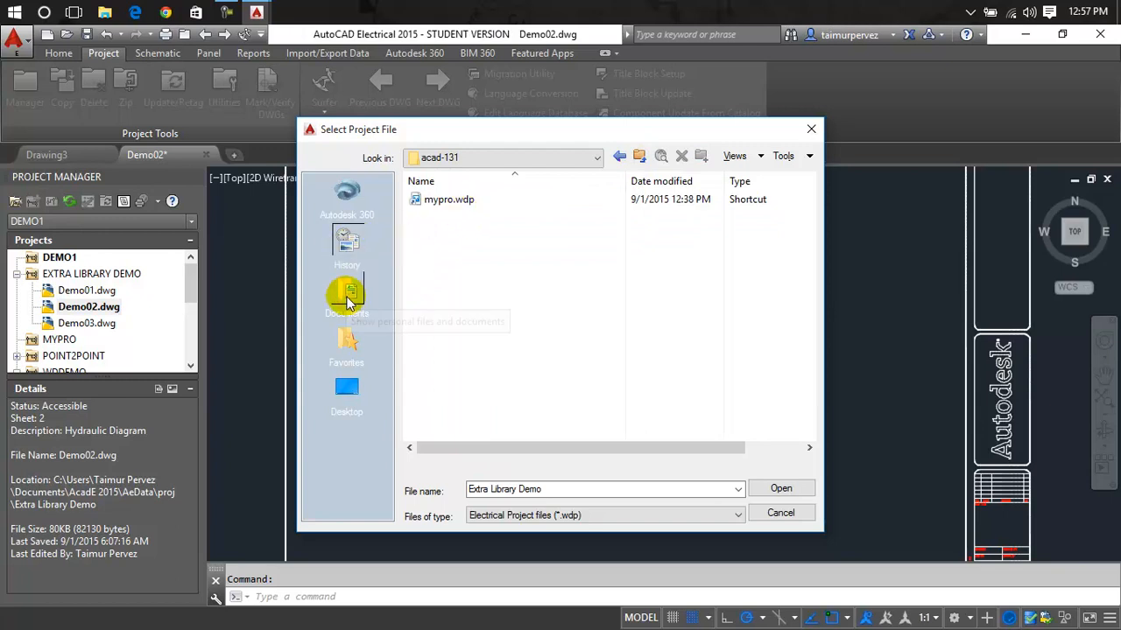
click(347, 298)
click(349, 386)
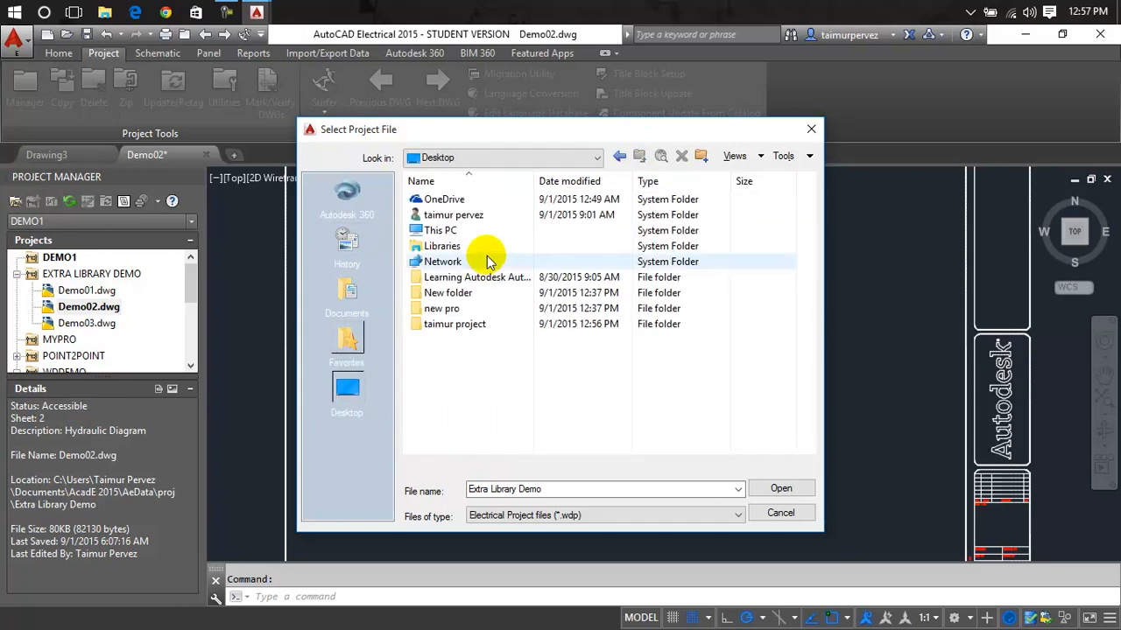
click(474, 325)
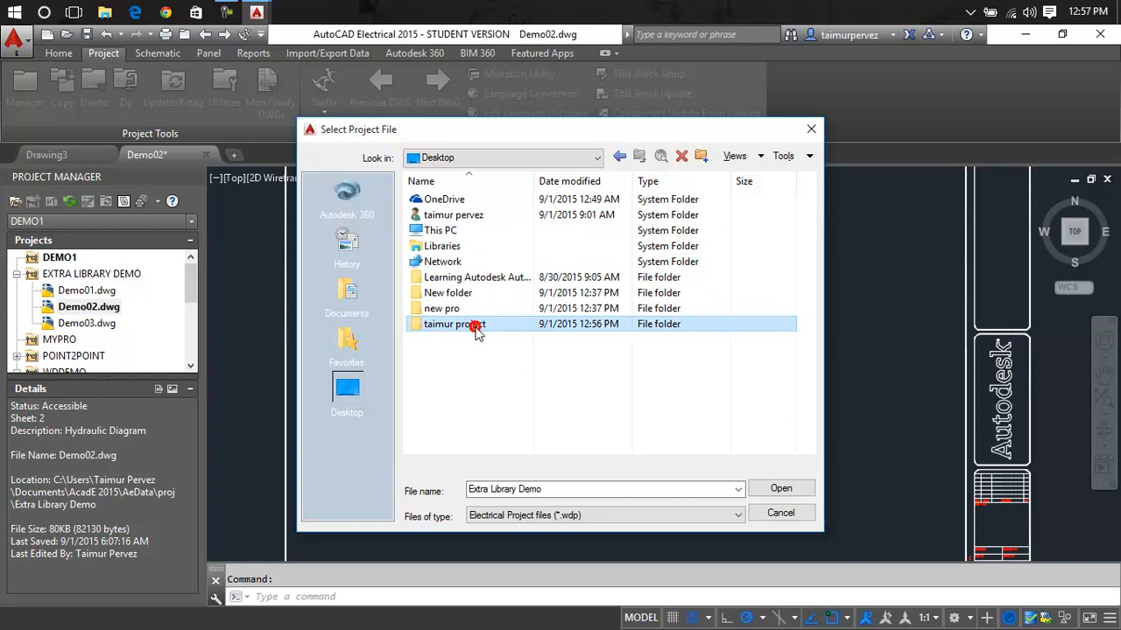
double_click(474, 326)
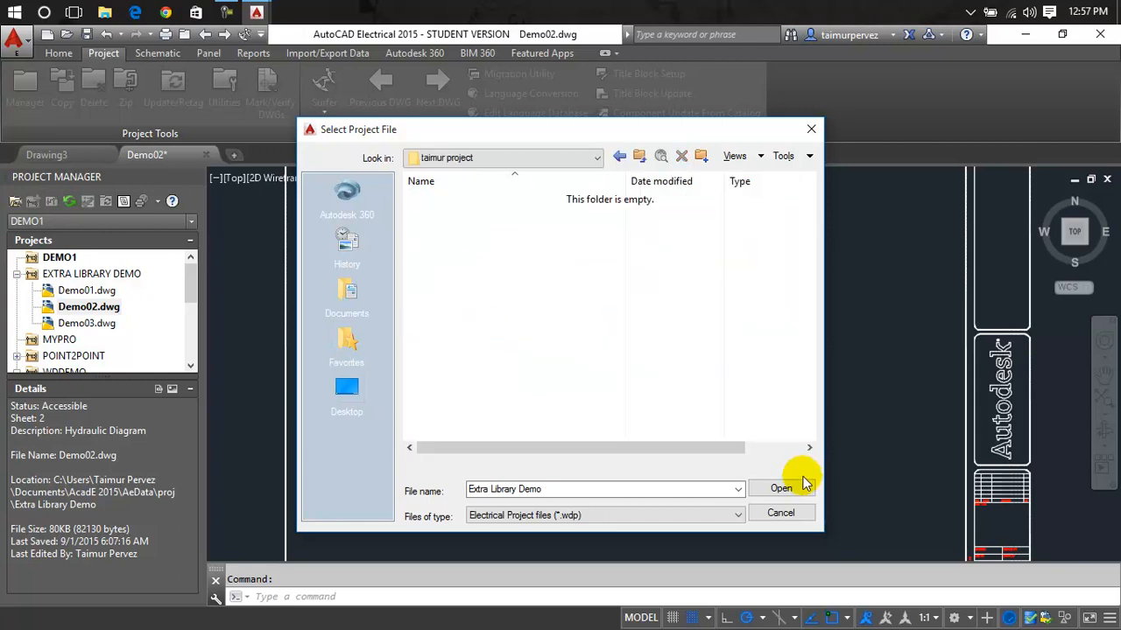
click(801, 489)
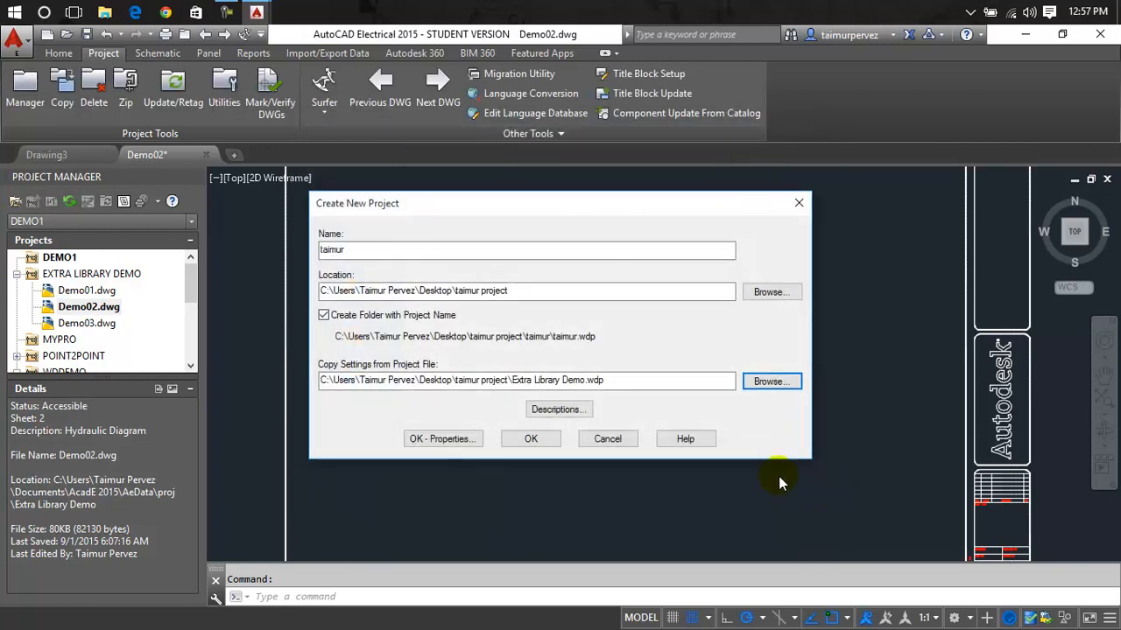
- Try to create the project with the chosen settings file, and abandon the new project
click(529, 440)
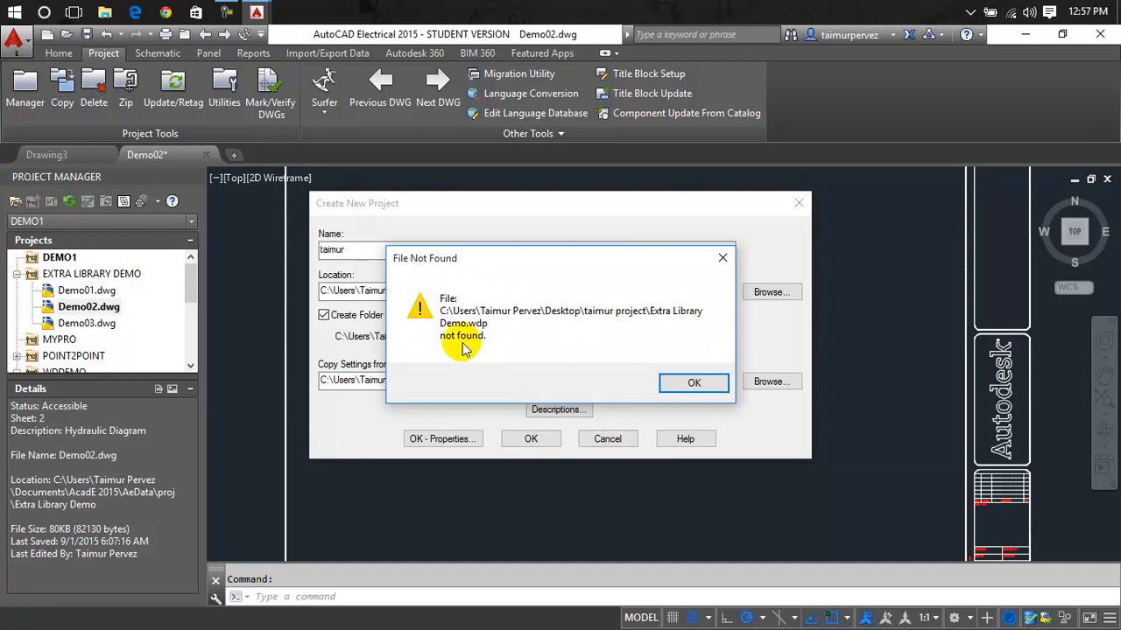
click(726, 386)
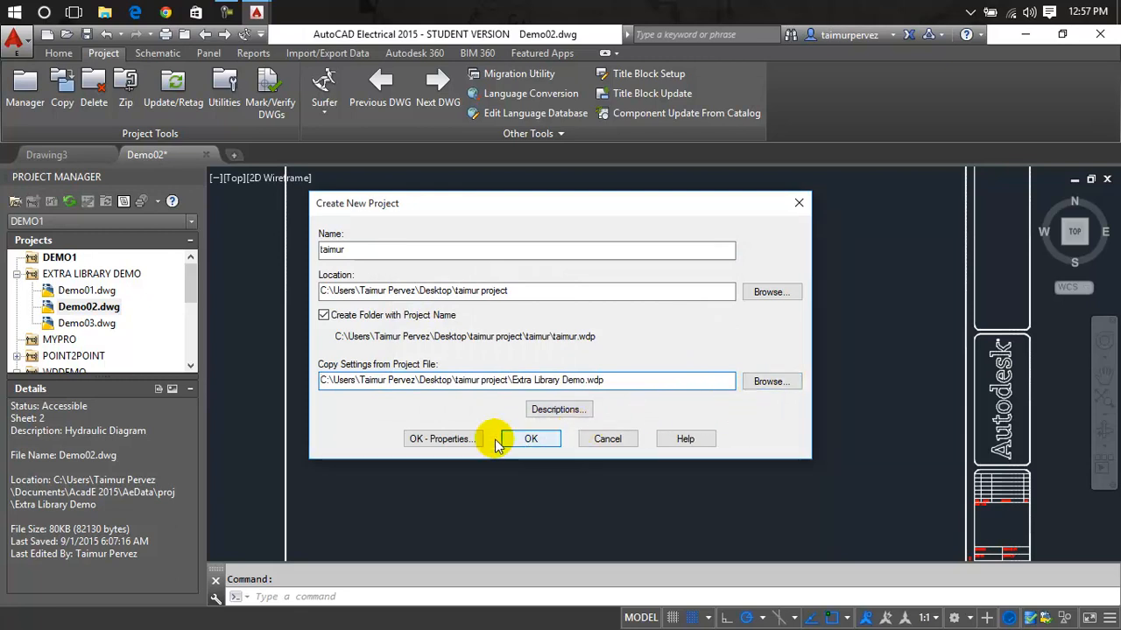
mouse_move(583, 211)
mouse_down()
mouse_move(639, 393)
mouse_move(763, 463)
mouse_move(599, 210)
mouse_up()
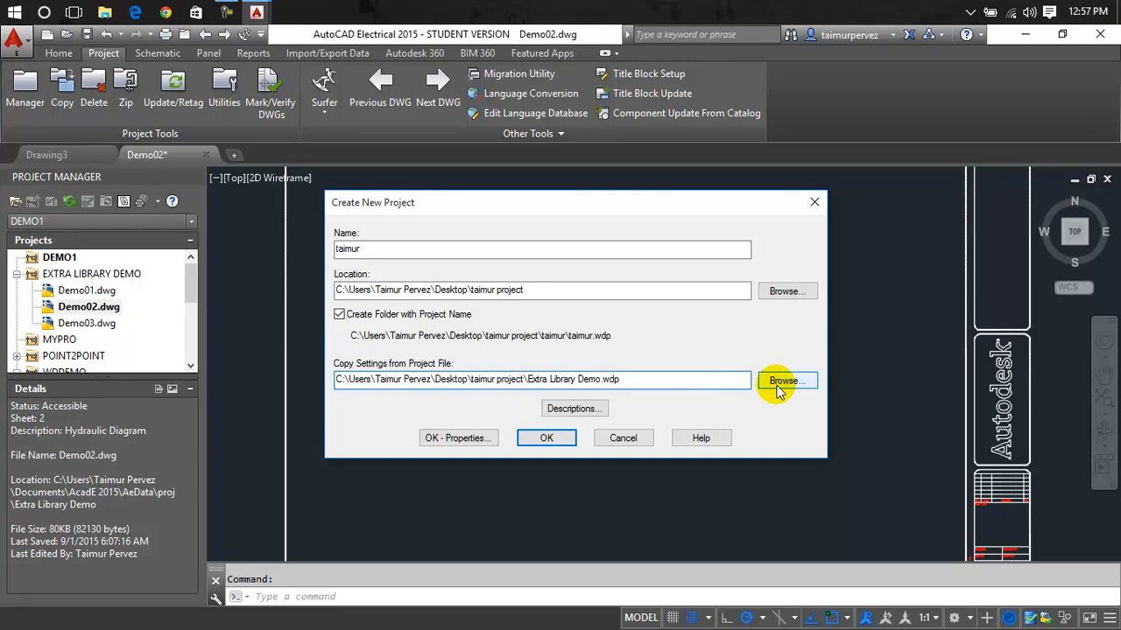
click(631, 436)
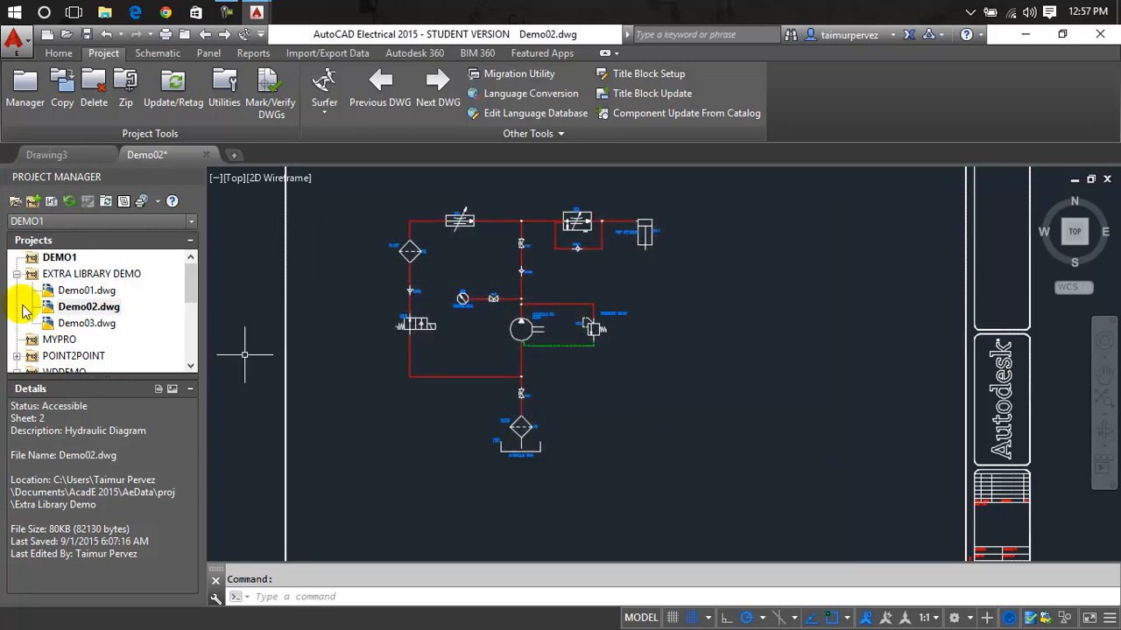
- Create a new drawing named me in the DEMO1 project using the ACAD_ELECTRICAL template
click(50, 203)
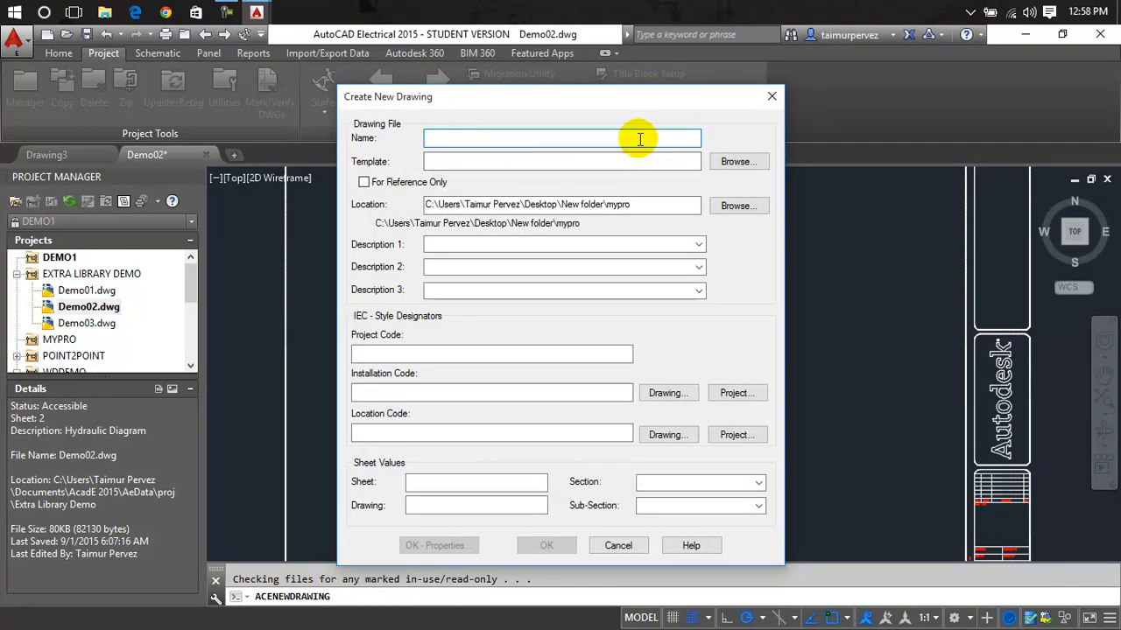
text(me)
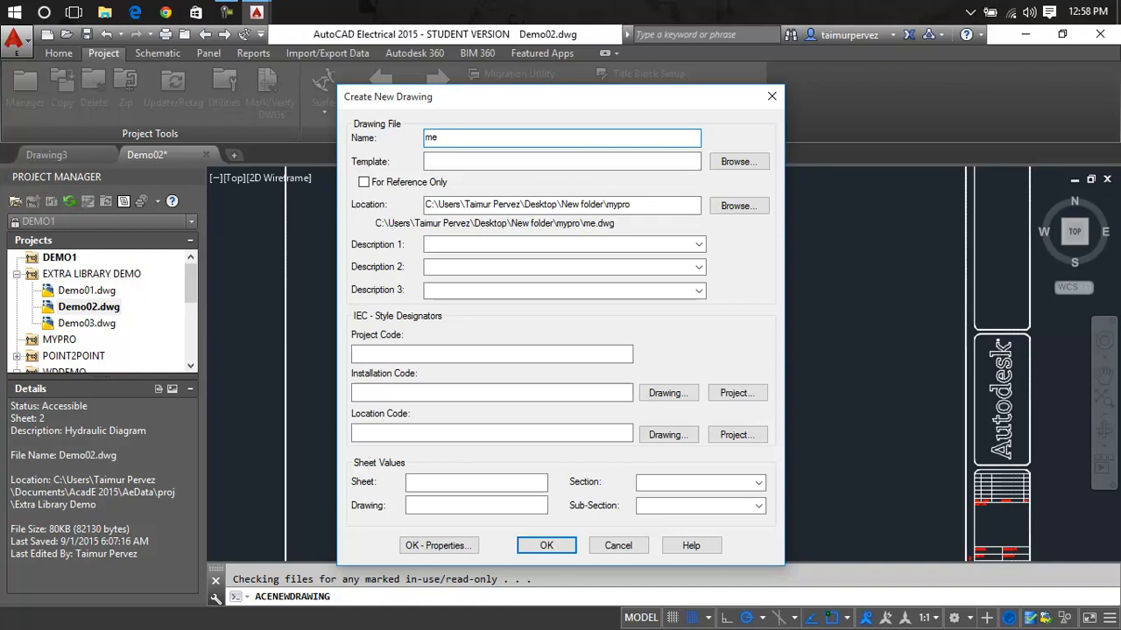
click(736, 161)
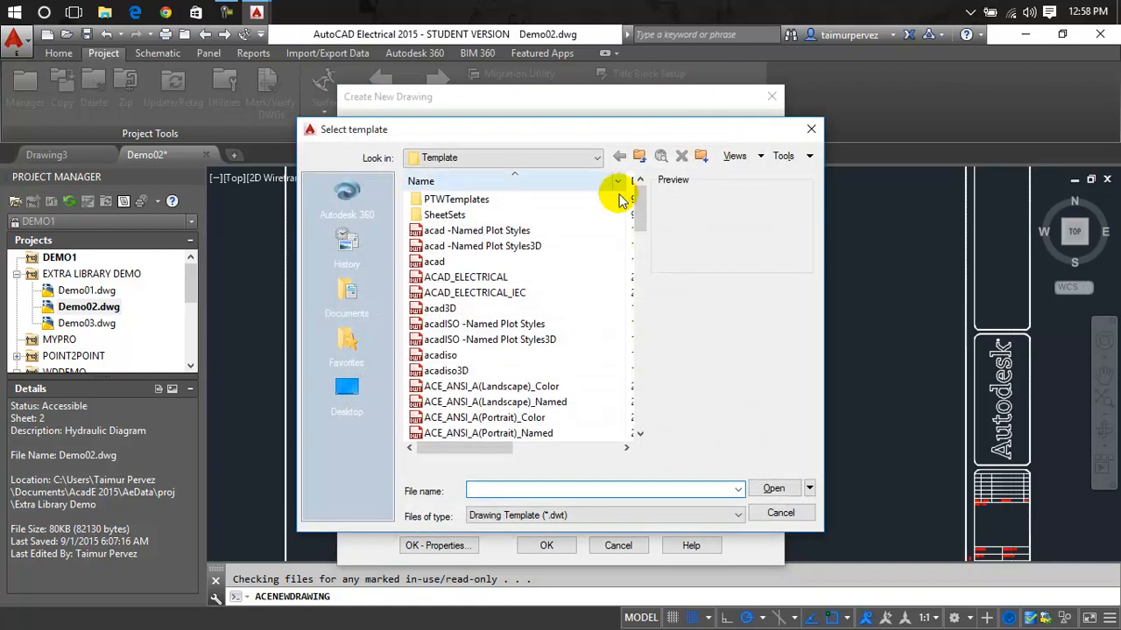
click(555, 290)
click(557, 279)
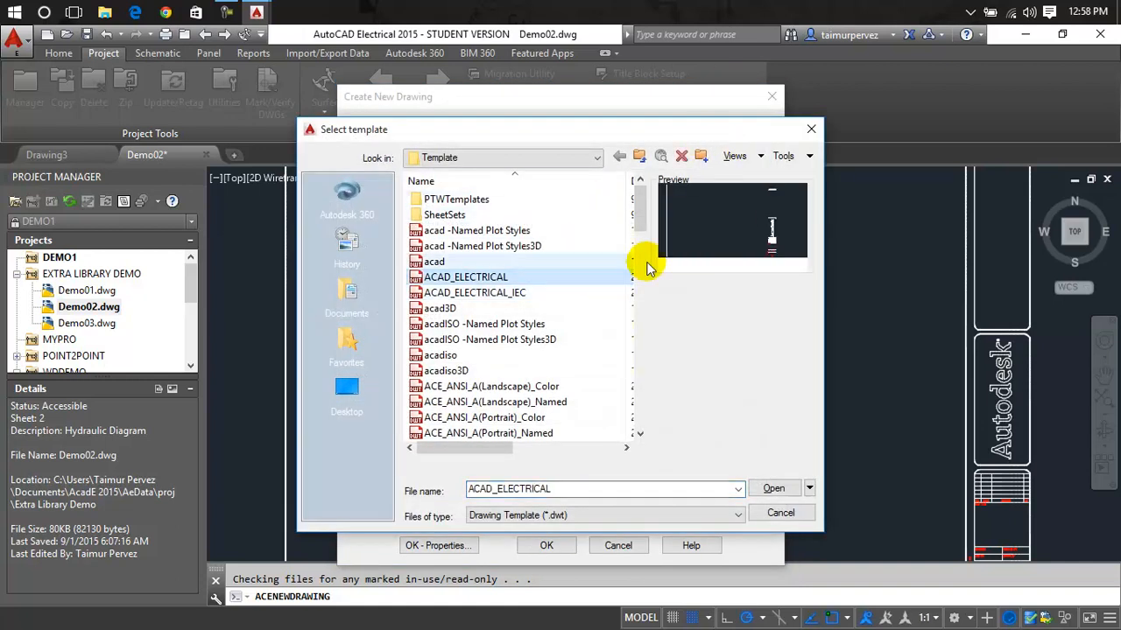
click(774, 489)
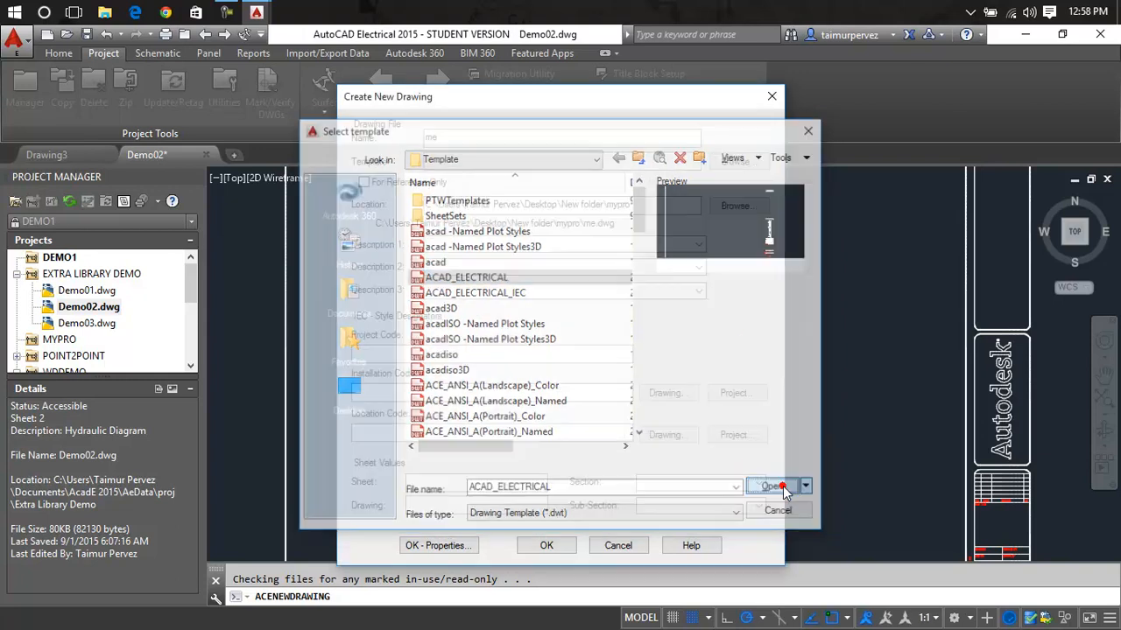
click(532, 540)
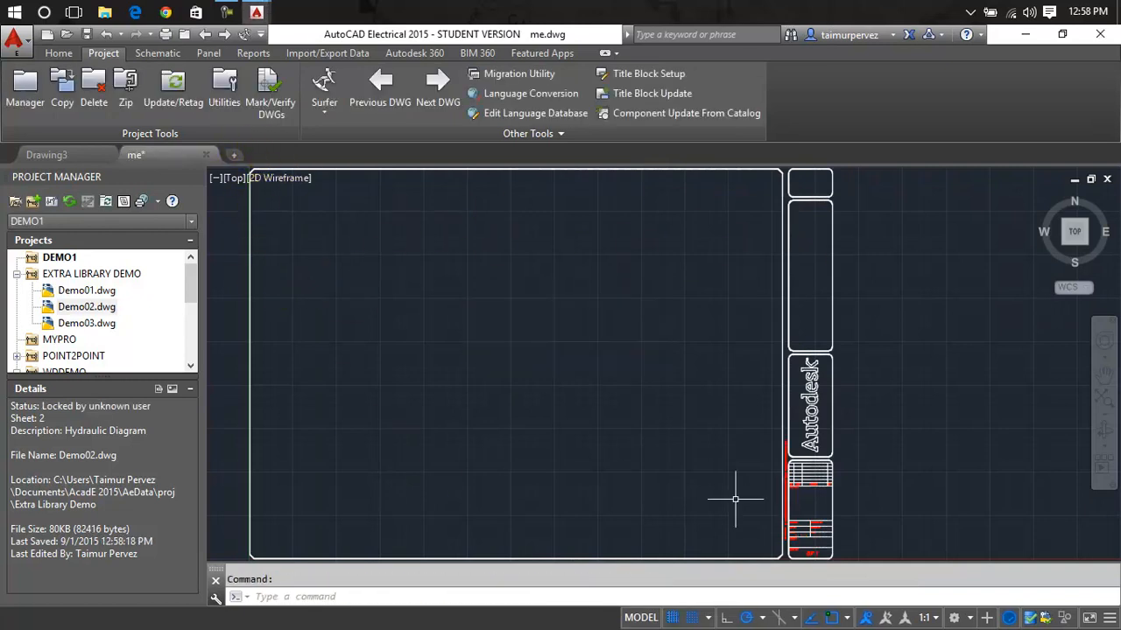
- Refresh the Project Manager's project list so that DEMO1 shows its current drawings
scroll(561, 265, down, 4)
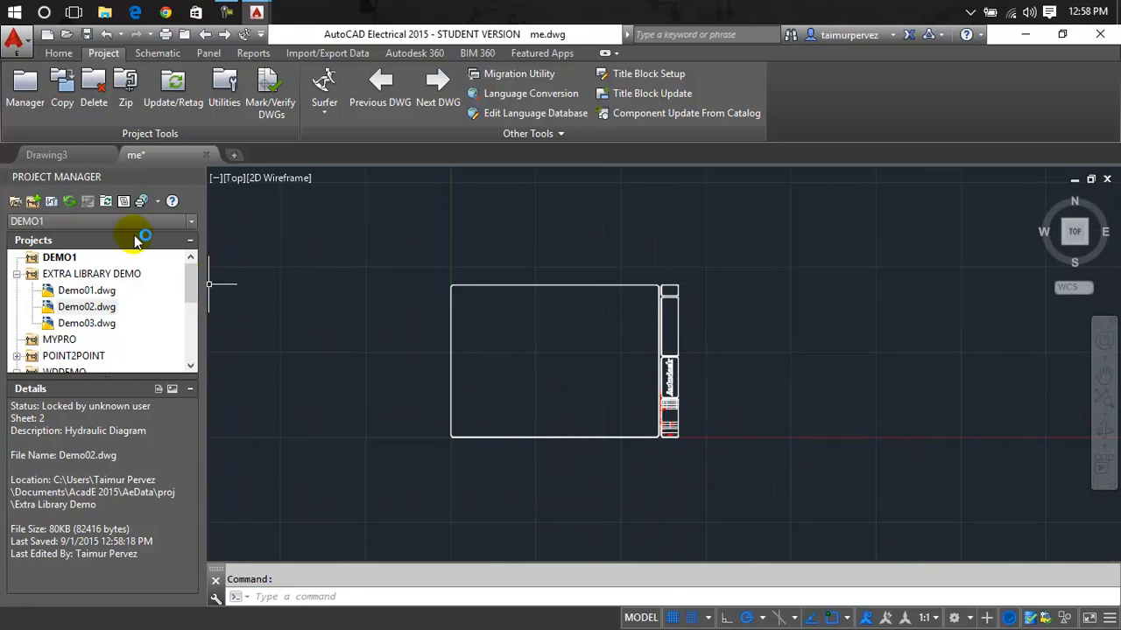
click(70, 203)
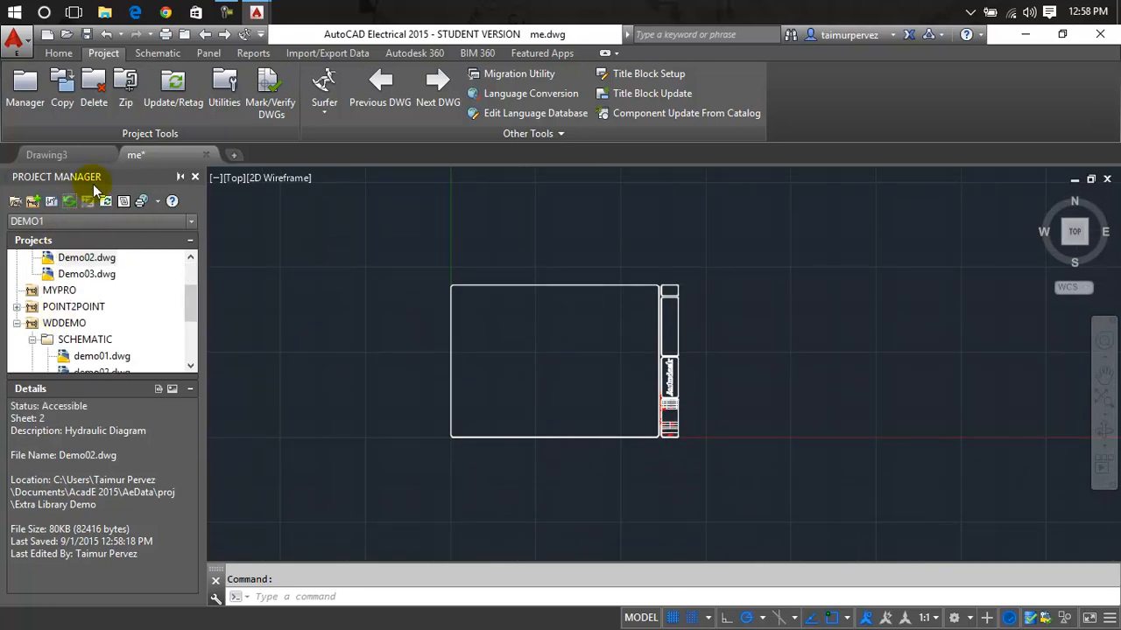
click(80, 201)
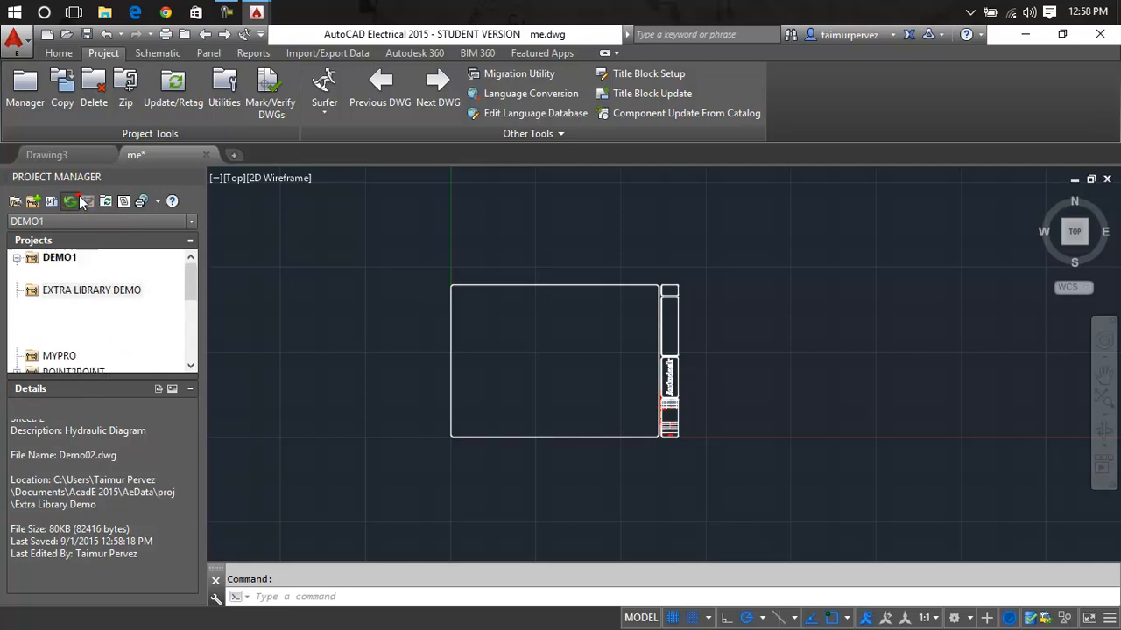
scroll(114, 282, up, 2)
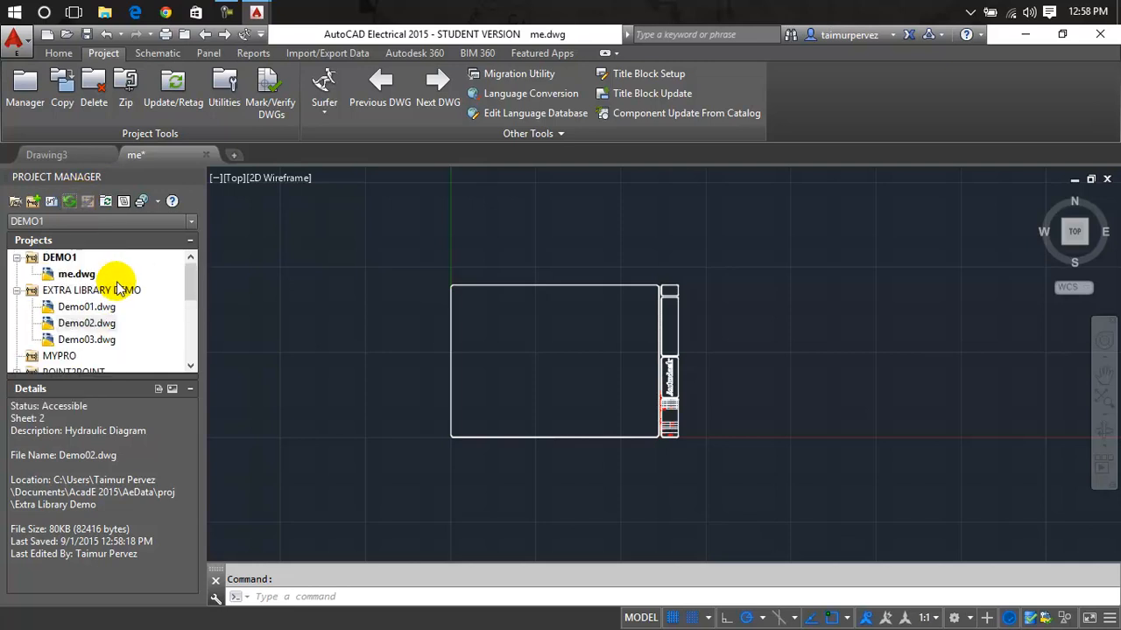
- Add Location Code (%L) after File Name in the current display order of the project drawing list
click(123, 202)
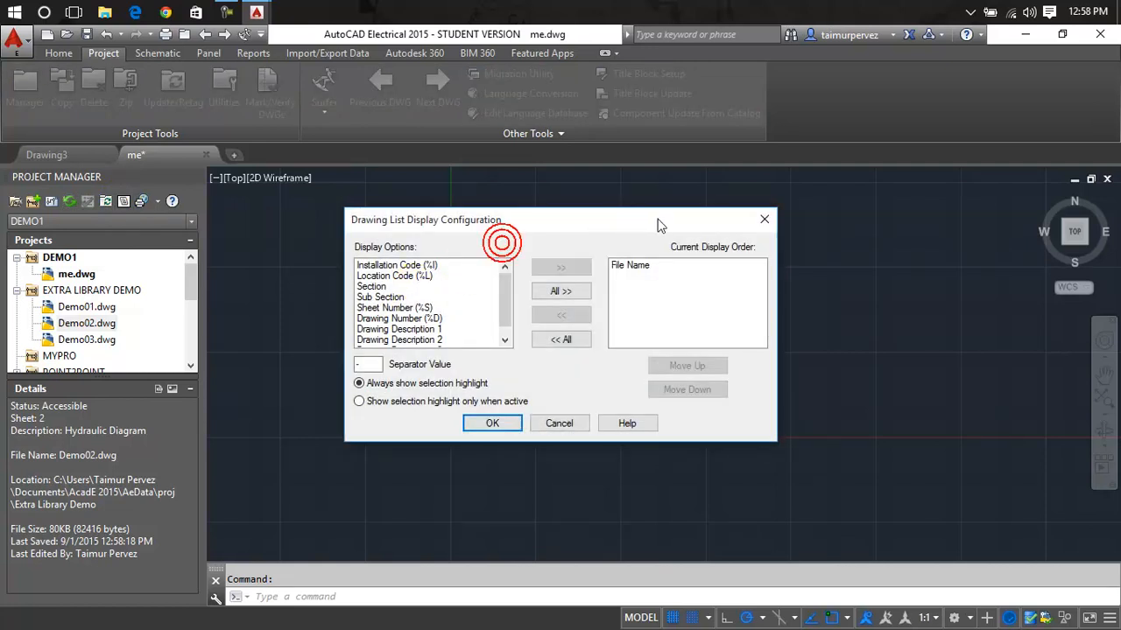
click(404, 268)
click(404, 268)
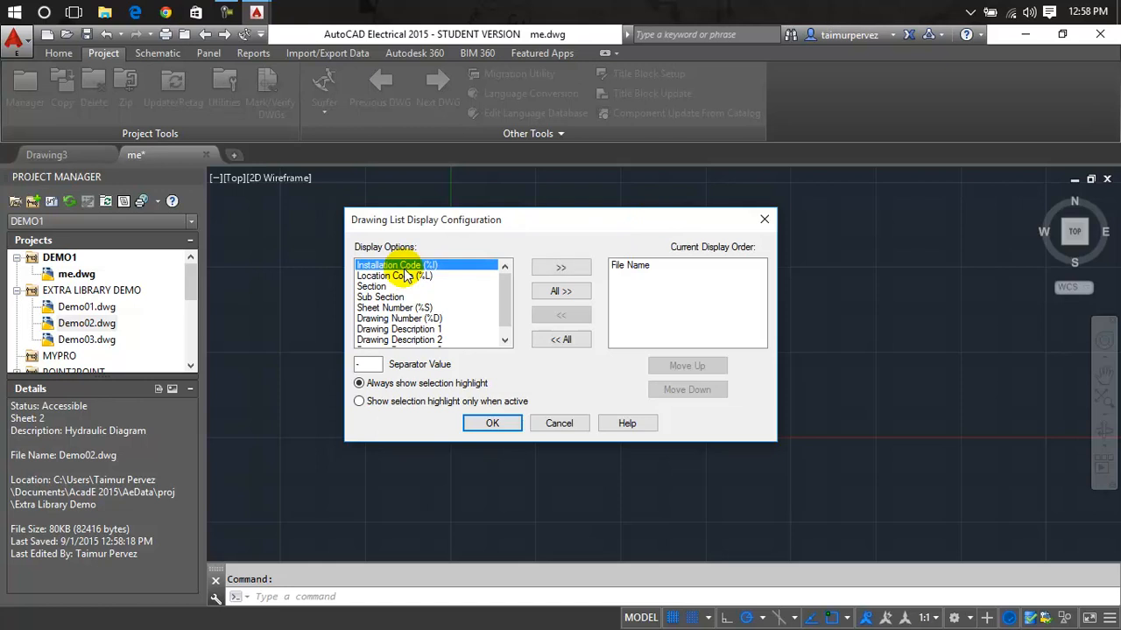
click(404, 277)
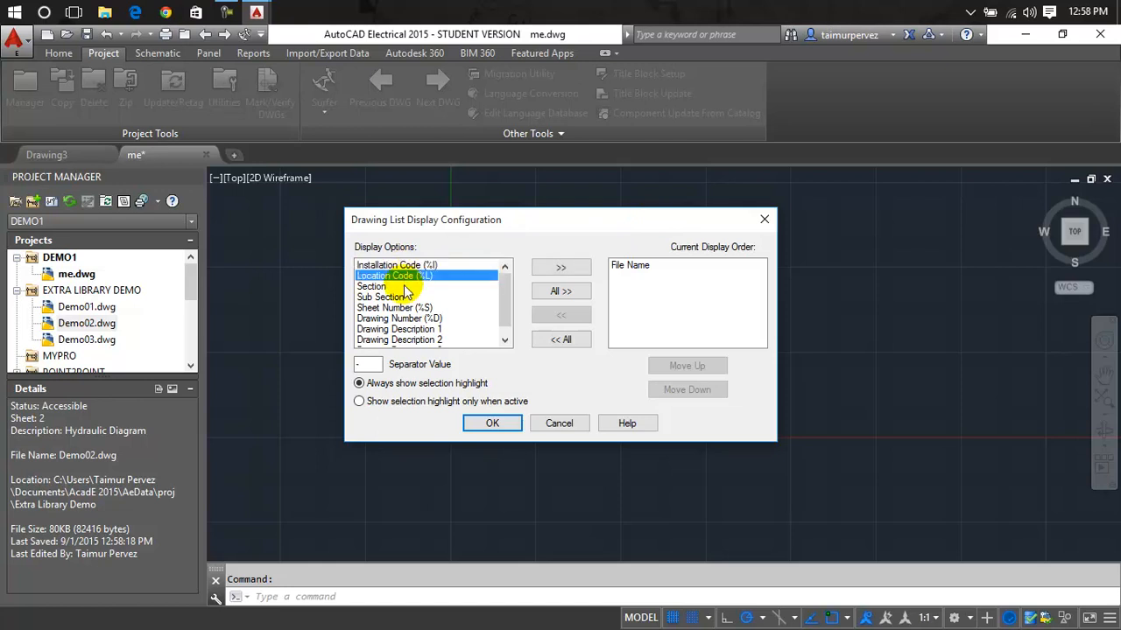
click(564, 270)
click(644, 275)
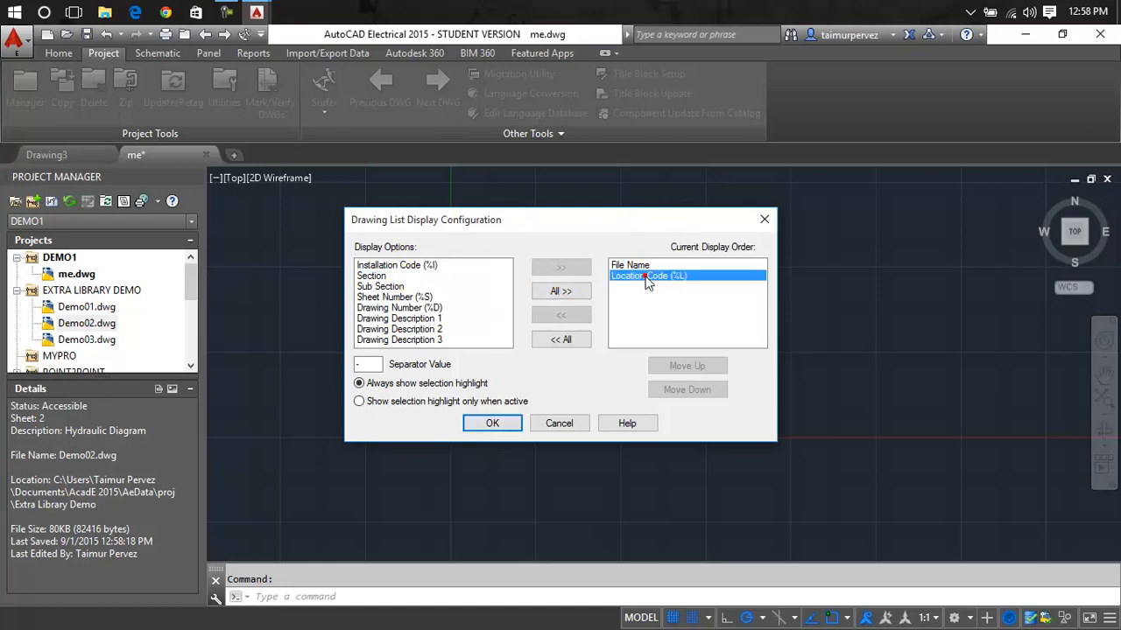
click(493, 424)
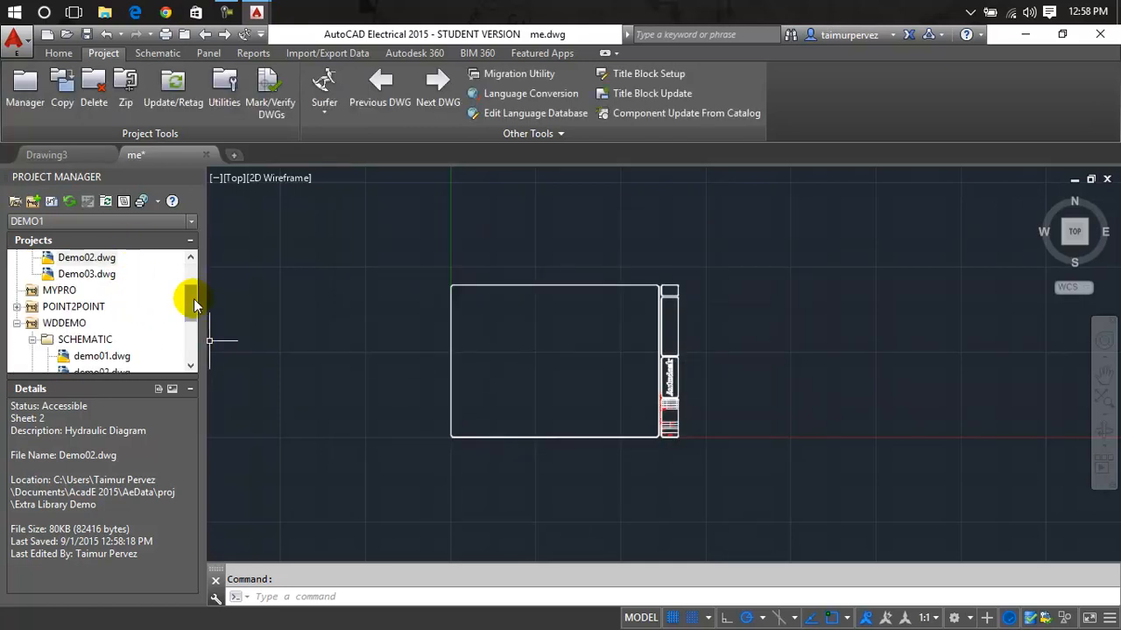
drag(194, 298, 191, 263)
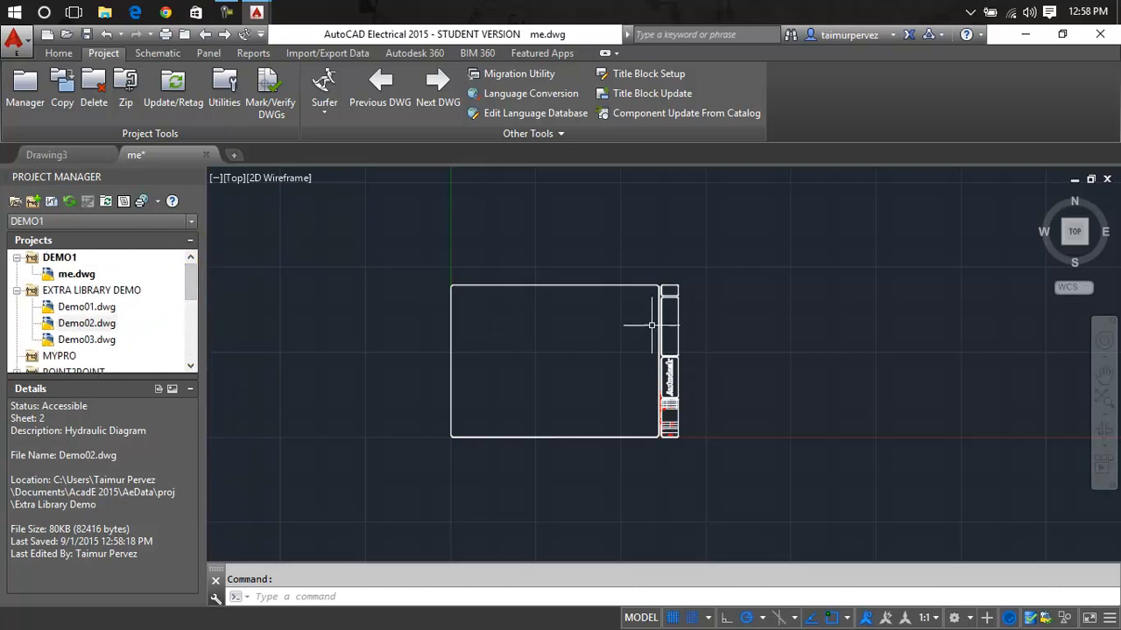
- Try to archive the active DEMO1 project with the Project ZIP utility
click(772, 279)
click(931, 450)
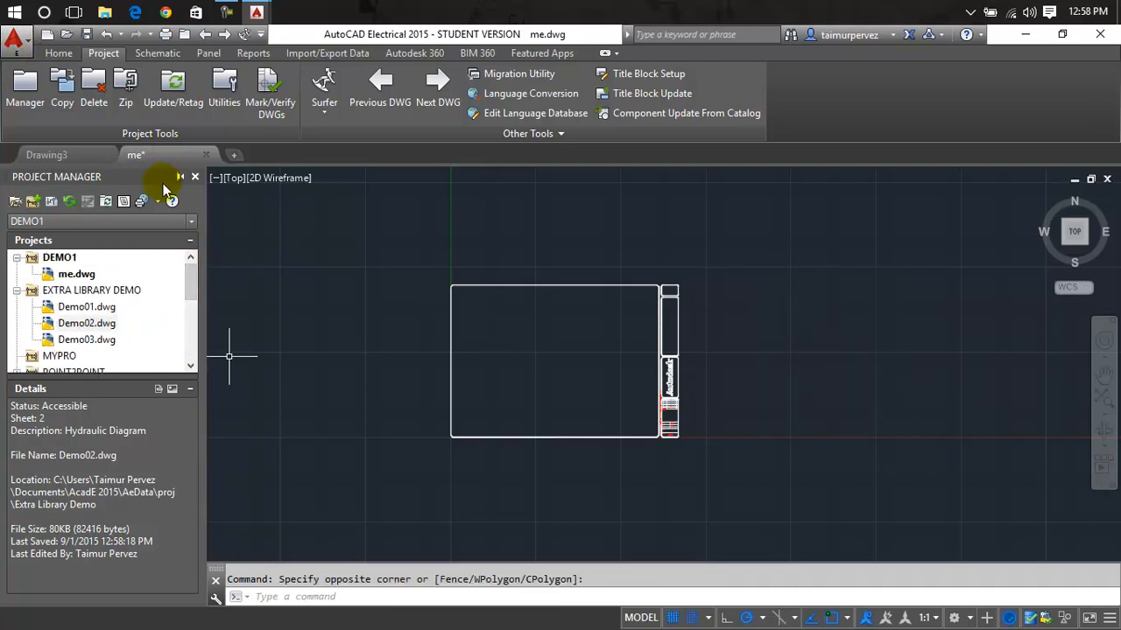
click(141, 201)
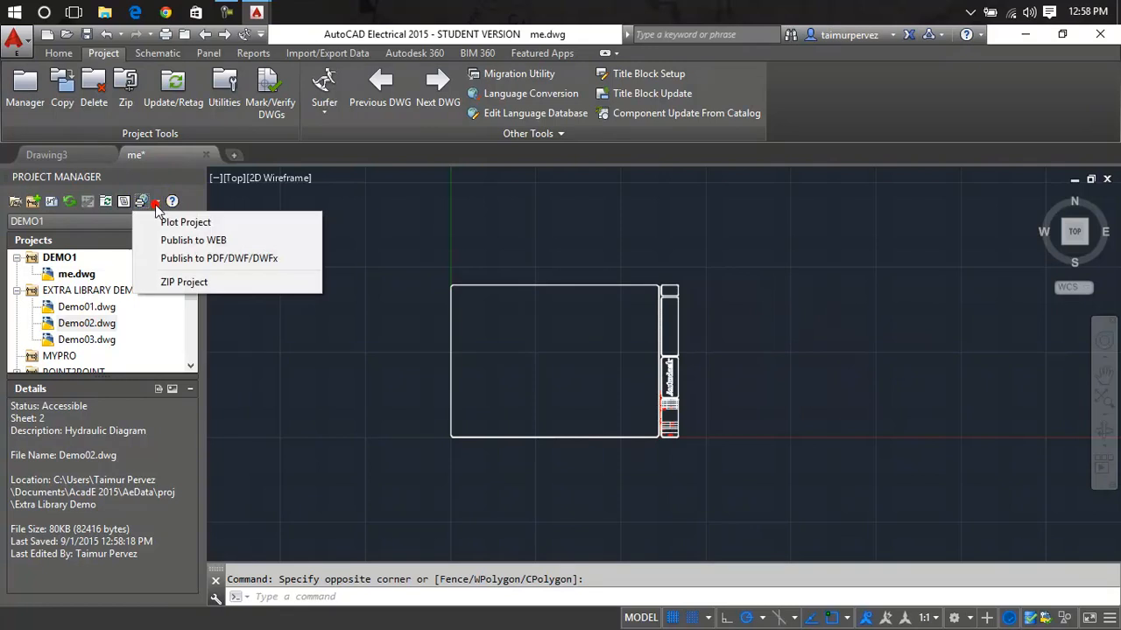
click(200, 284)
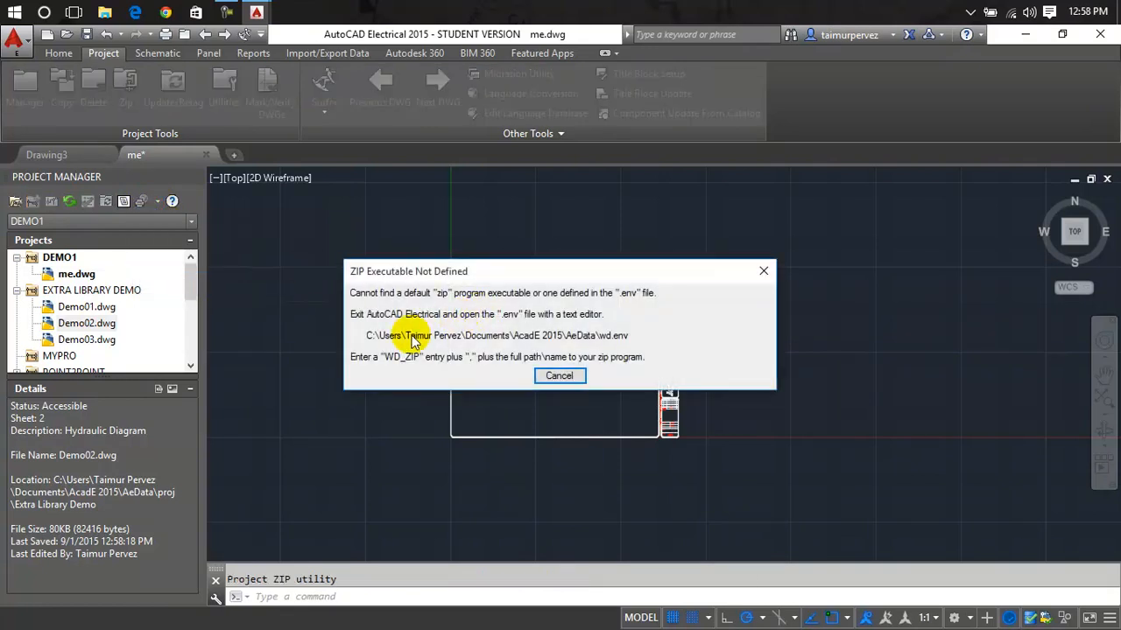
click(764, 271)
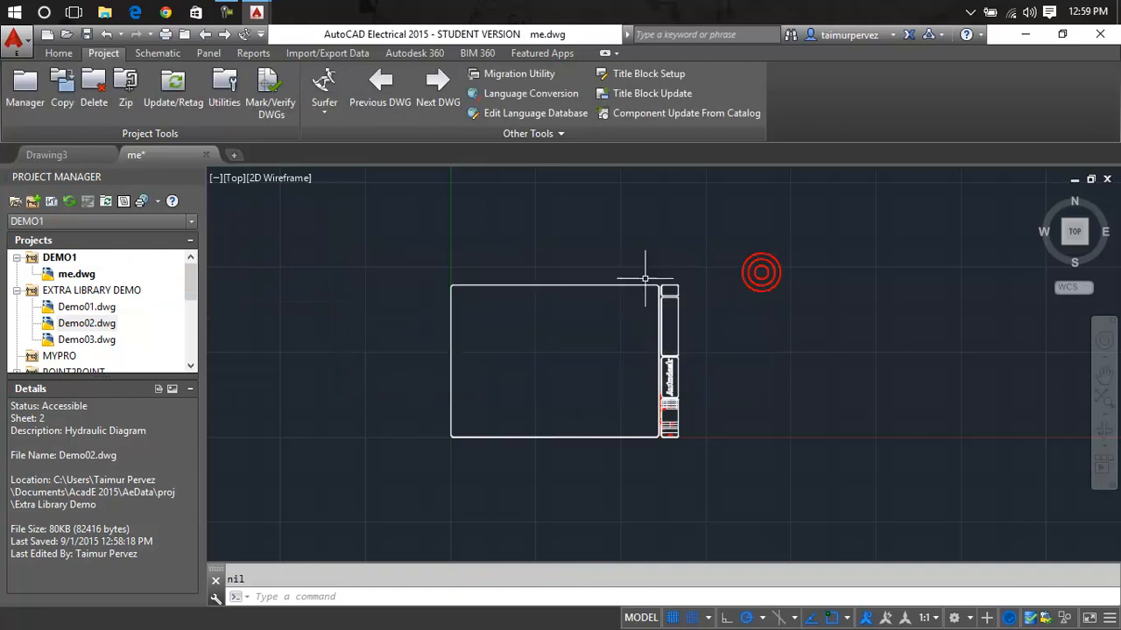
click(160, 202)
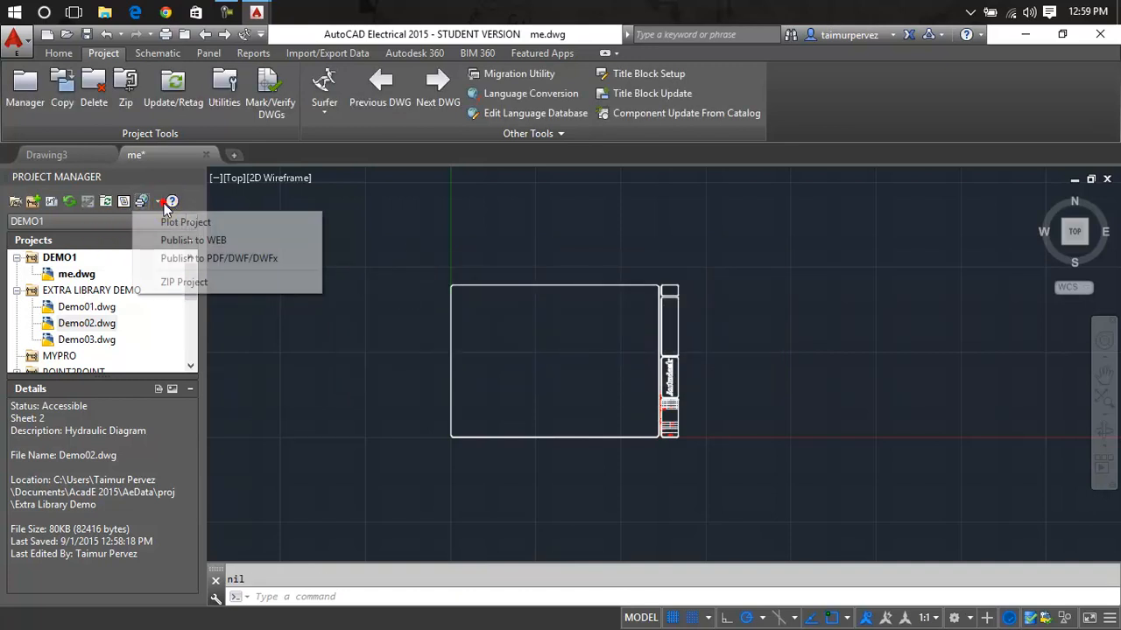
click(267, 190)
key(Escape)
key(Escape)
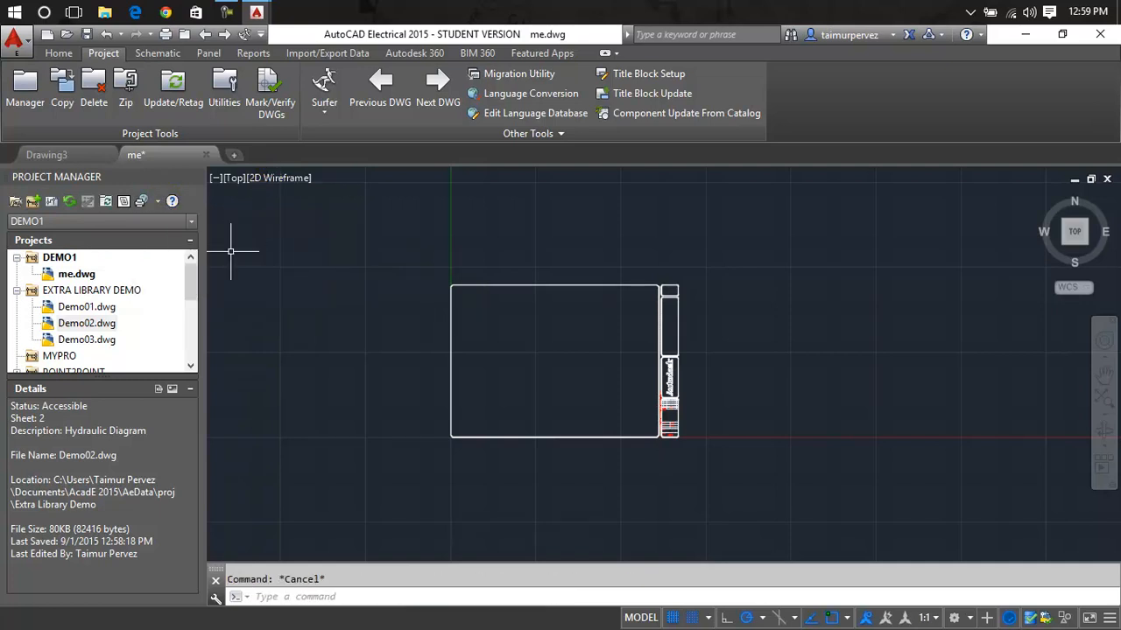
- Switch the active project through MYPRO, WDDEMO, POINT2POINT and EXTRA LIBRARY DEMO, and finish with MYPRO active
mouse_move(196, 272)
mouse_down()
mouse_move(193, 347)
mouse_move(194, 256)
mouse_up()
click(180, 222)
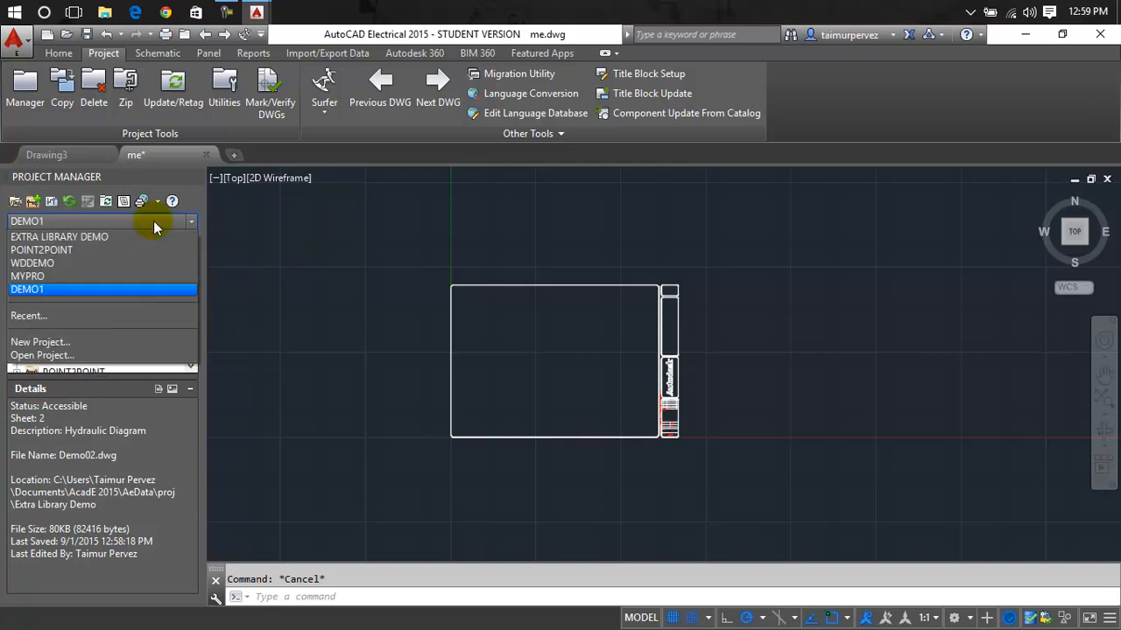
click(122, 275)
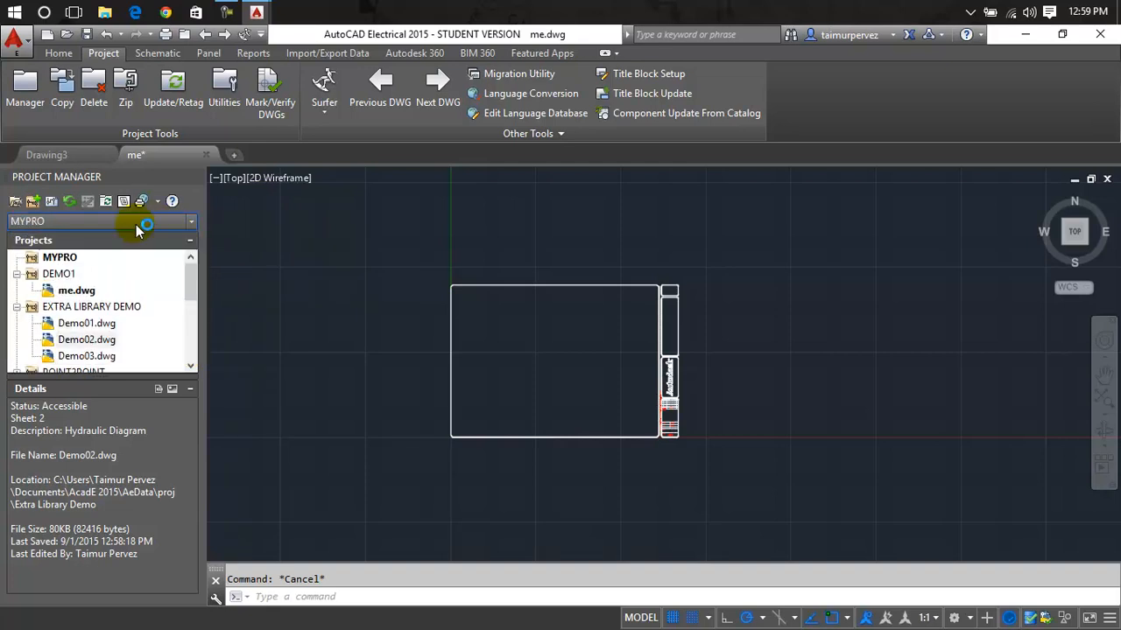
click(137, 224)
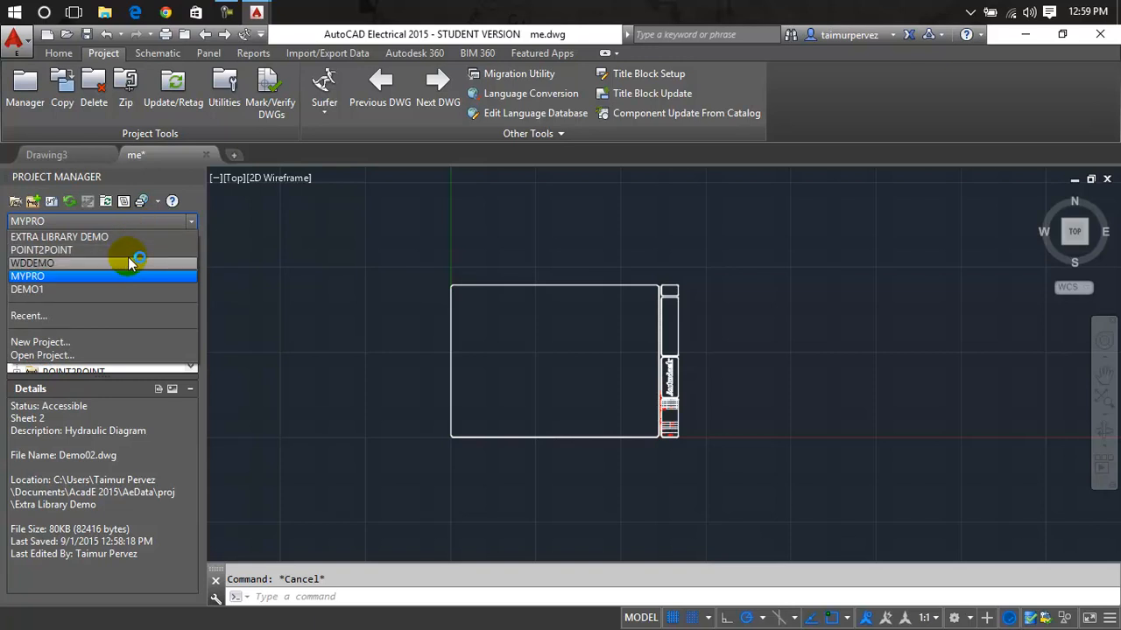
click(129, 262)
click(136, 221)
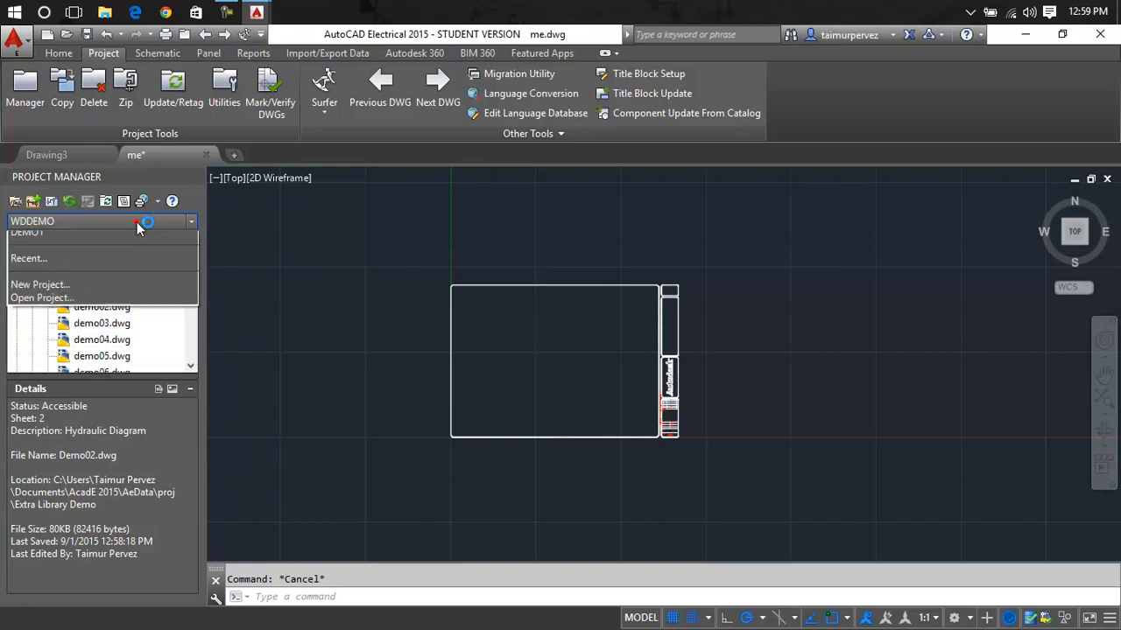
click(134, 251)
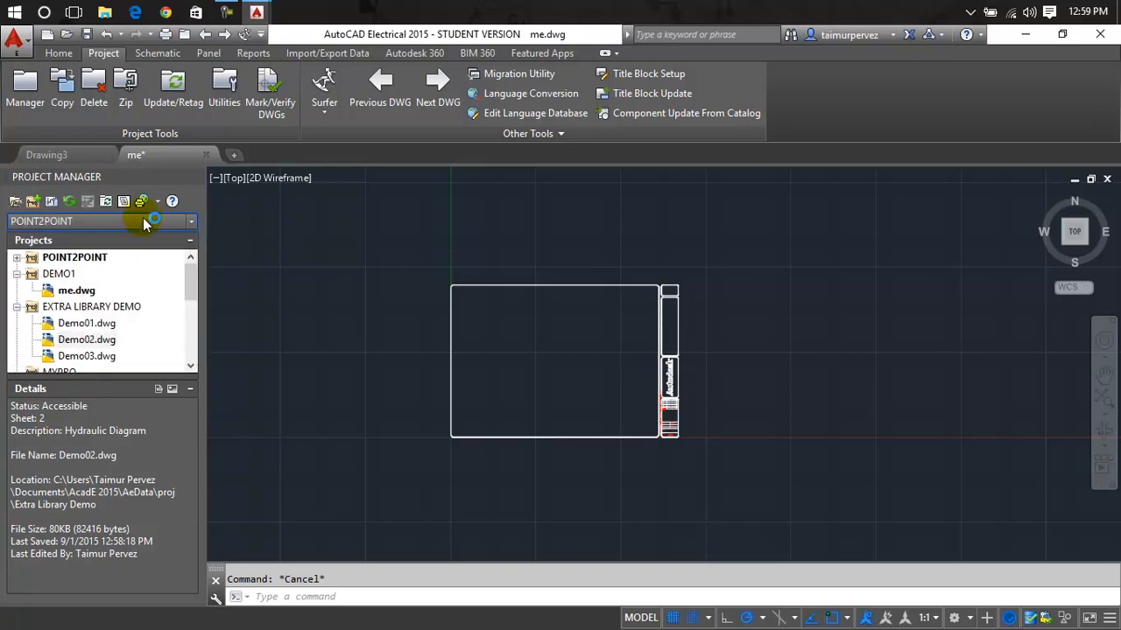
click(141, 219)
click(140, 237)
click(145, 221)
click(131, 275)
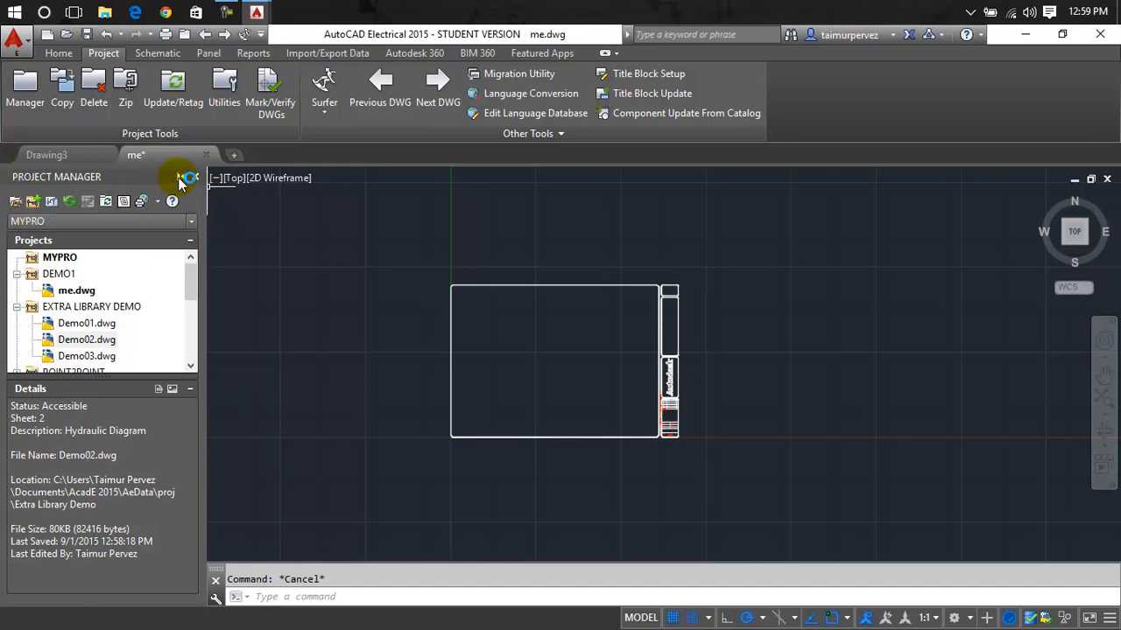
- Collapse the docked Project Manager palette to a side strip and restore it to its full docked display
click(186, 177)
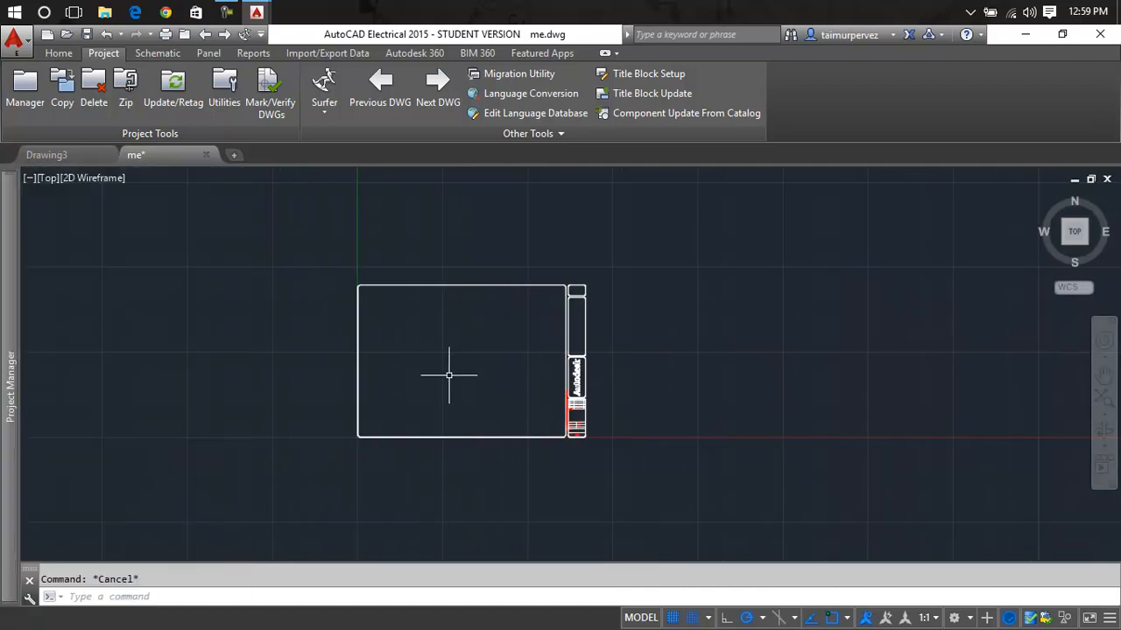
mouse_move(5, 280)
mouse_move(4, 184)
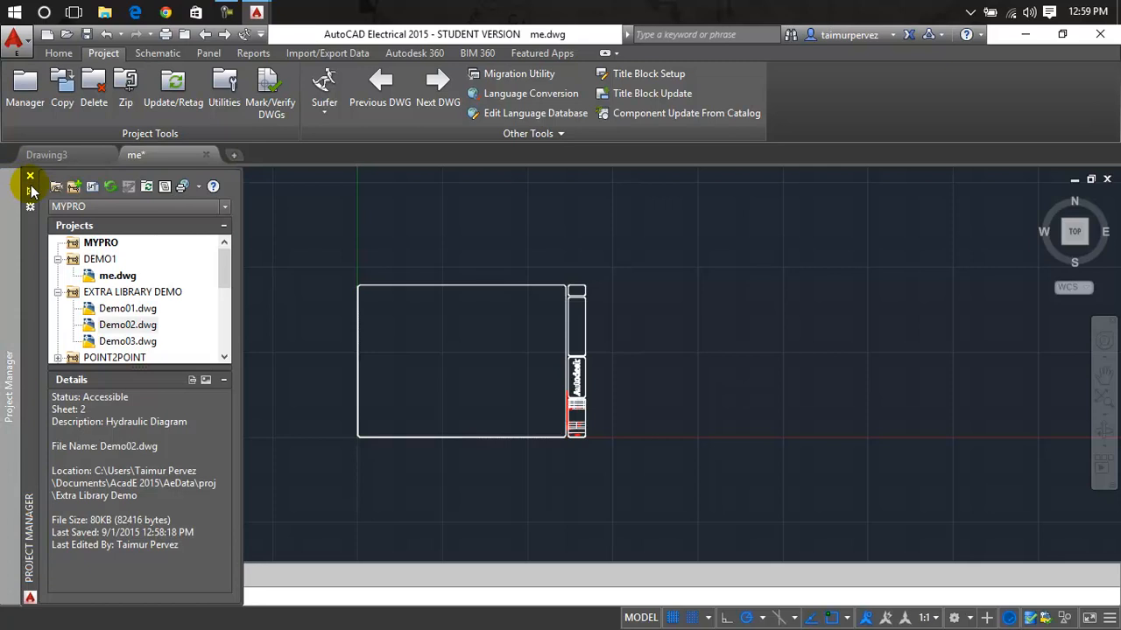
click(31, 189)
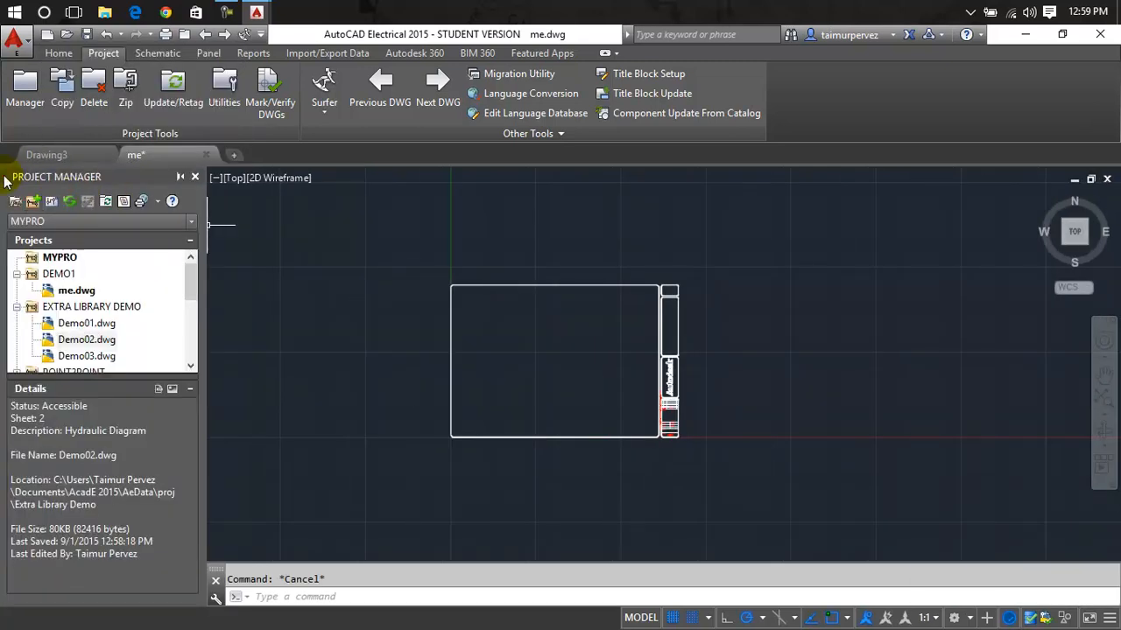
- Undock the Project Manager so it floats over the drawing area, and dock it back at its original edge
mouse_move(4, 179)
mouse_down()
mouse_move(343, 273)
mouse_move(725, 268)
mouse_move(789, 228)
mouse_up()
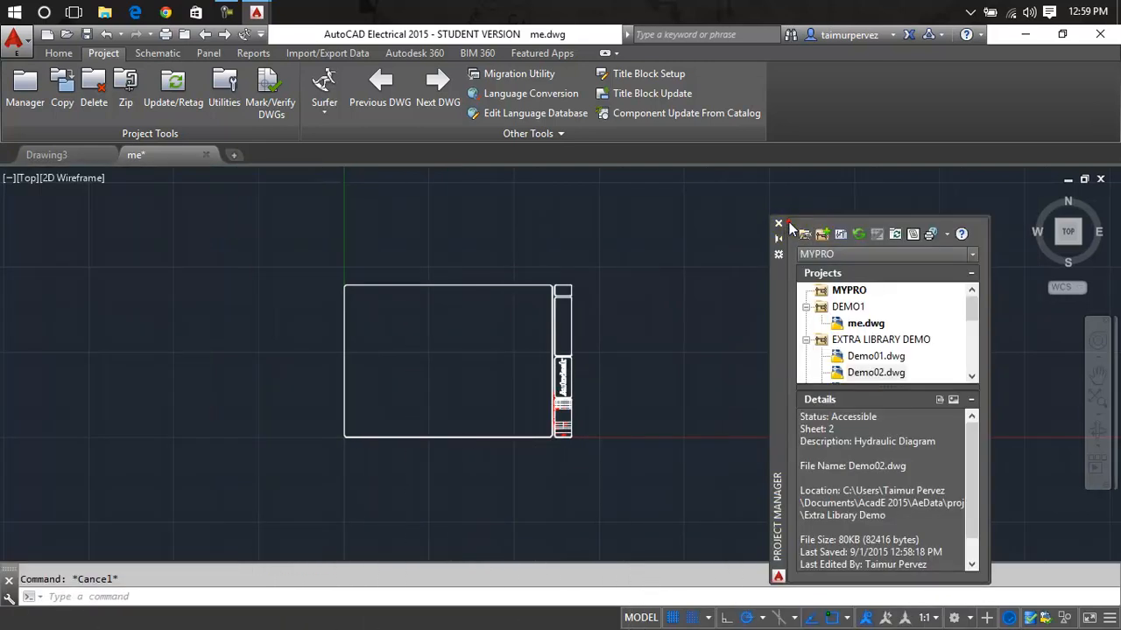
click(859, 221)
drag(784, 305, 21, 251)
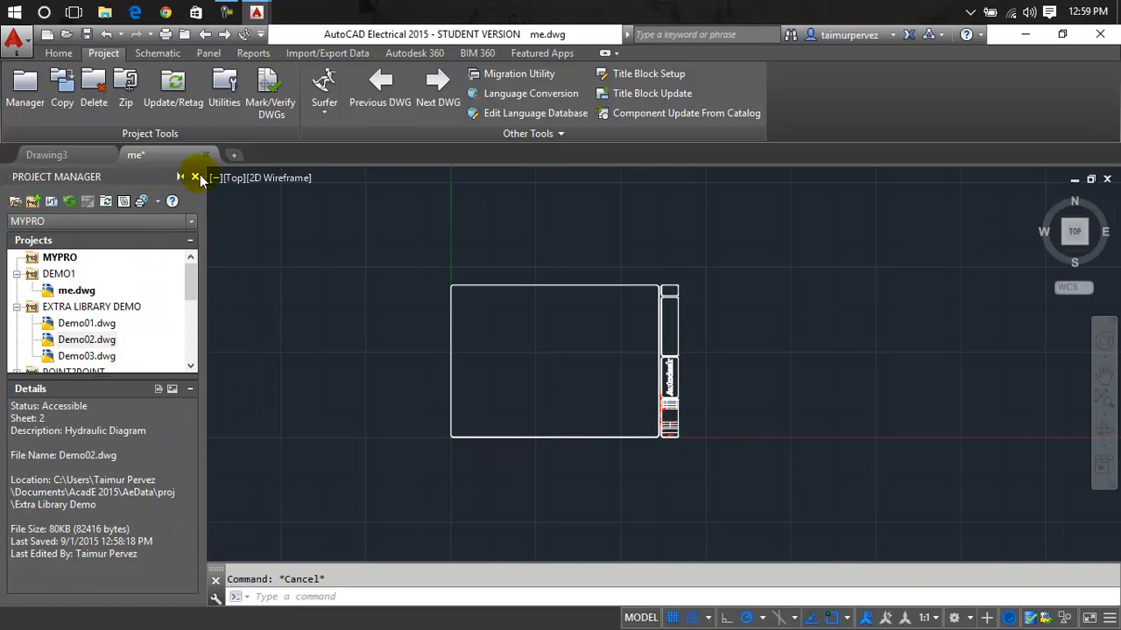
- Close the Project Manager, reopen it, and close it again to free the drawing area
click(195, 176)
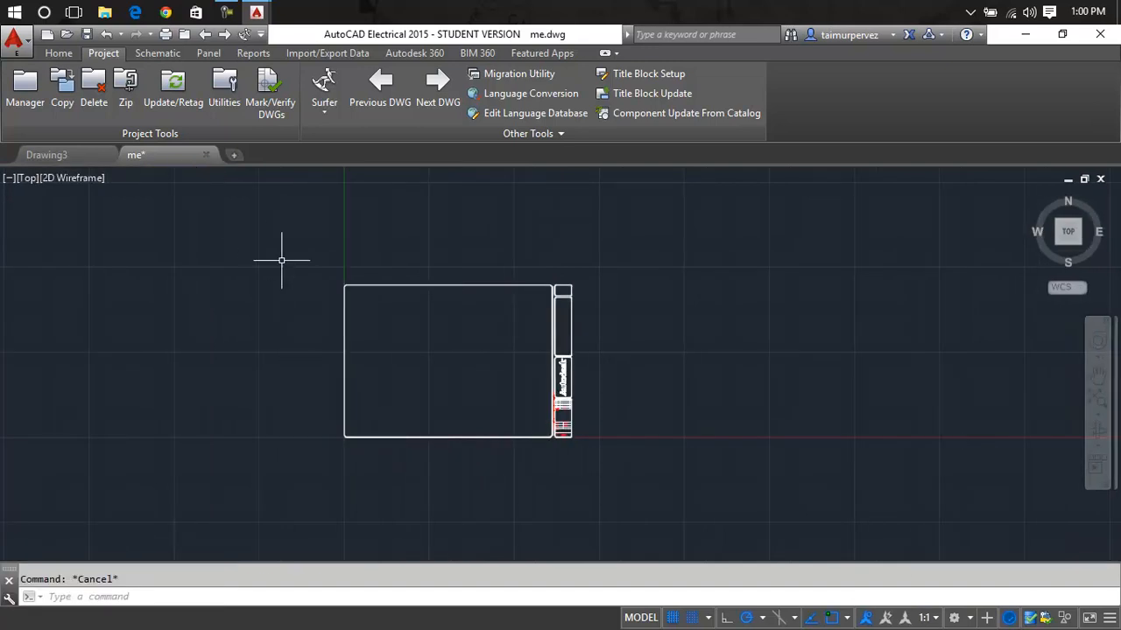
click(26, 95)
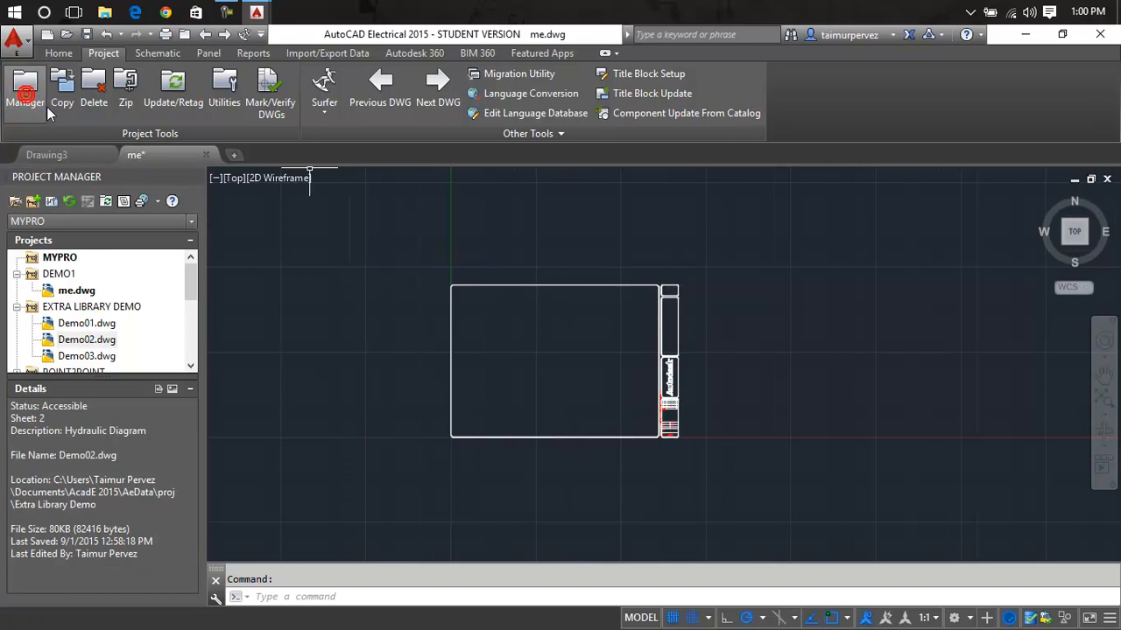
click(193, 176)
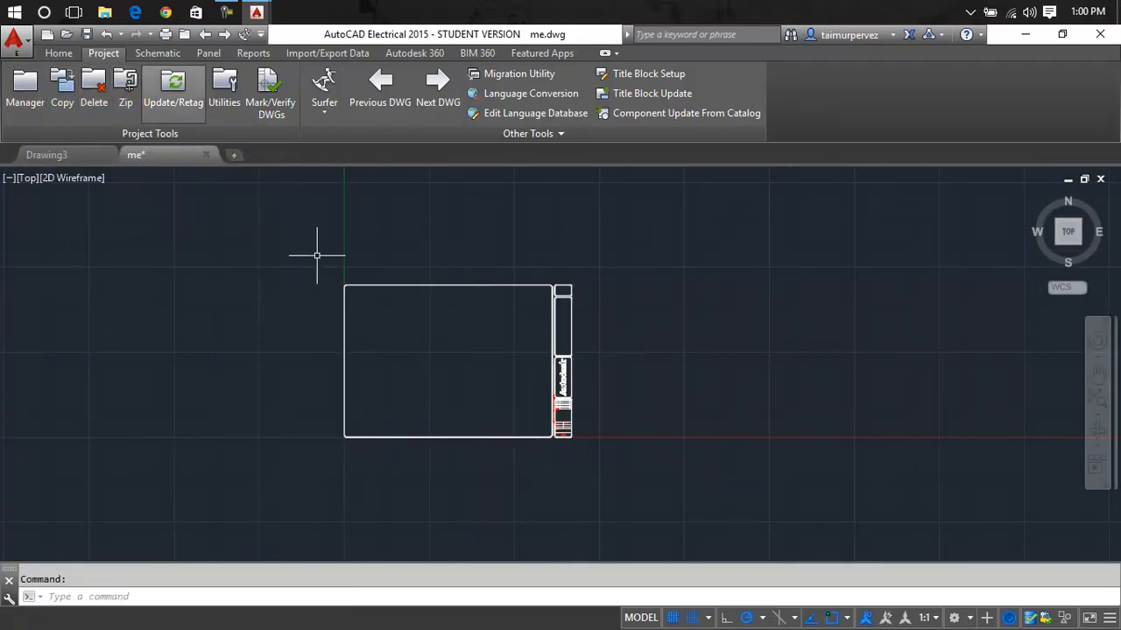
- Erase the template's border and title block from the me drawing
click(712, 248)
click(235, 502)
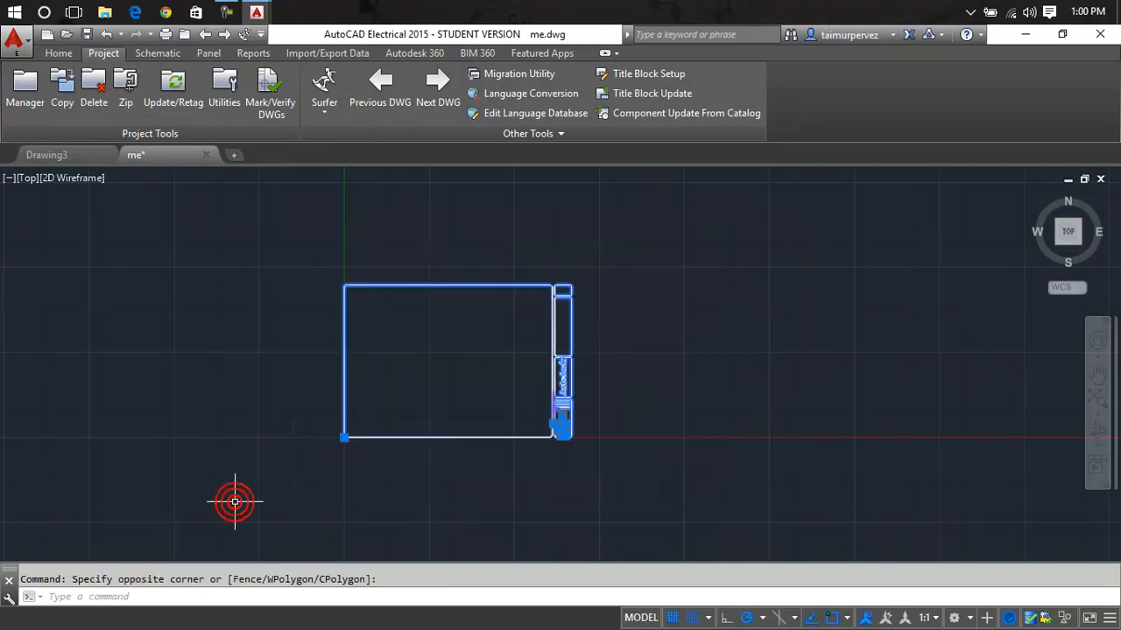
key(Delete)
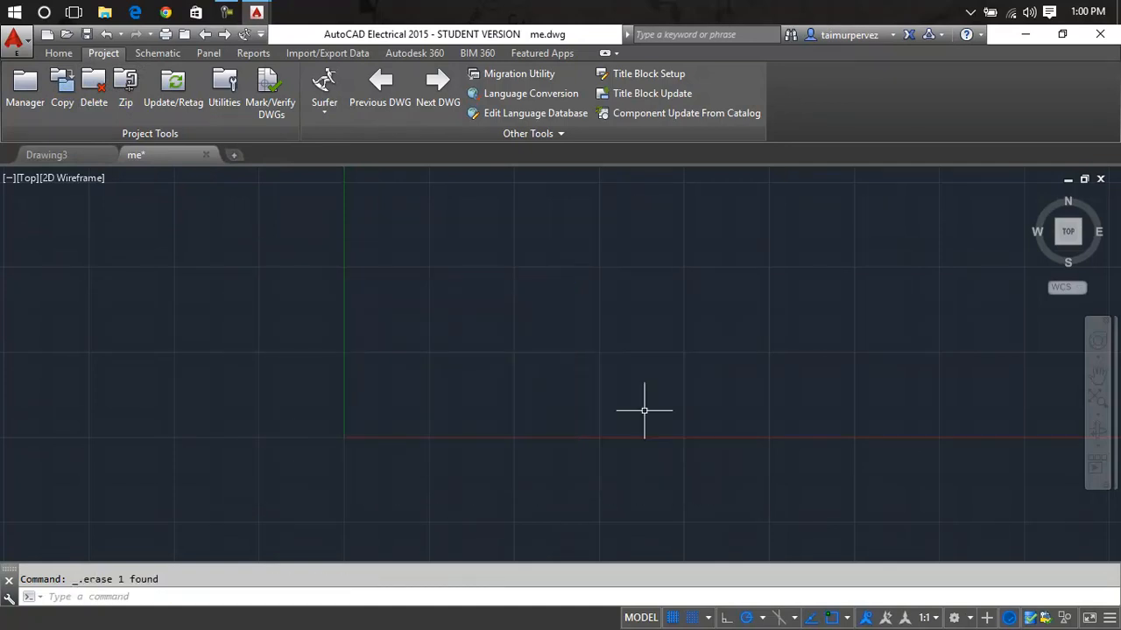